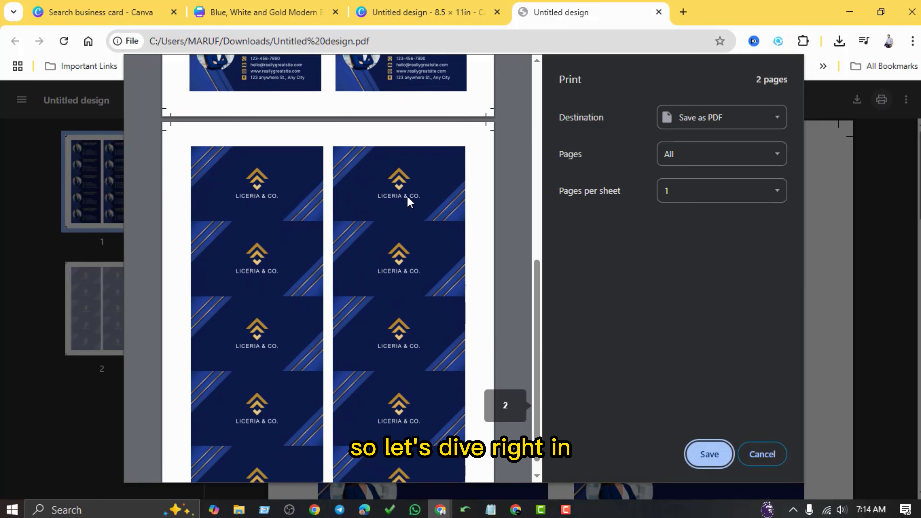
{"action": "scroll", "coordinate": [407, 197], "scroll_direction": "up", "scroll_amount": 10}
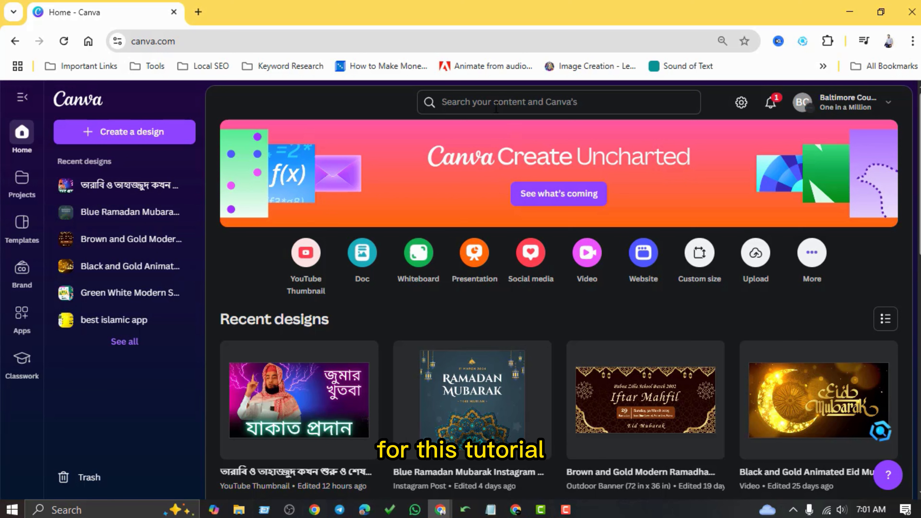
Search for "business card" across the Canva home page's content and templates
{"action": "left_click", "coordinate": [493, 101]}
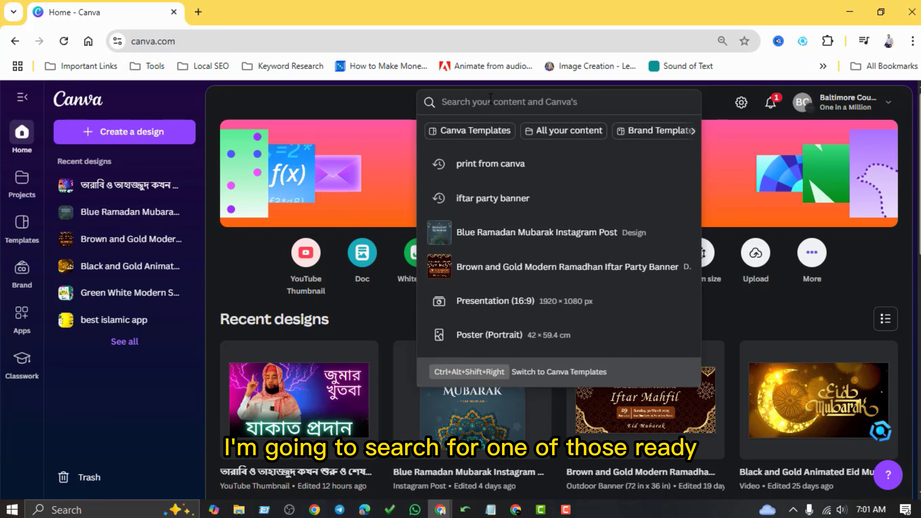
{"action": "type", "text": "busine"}
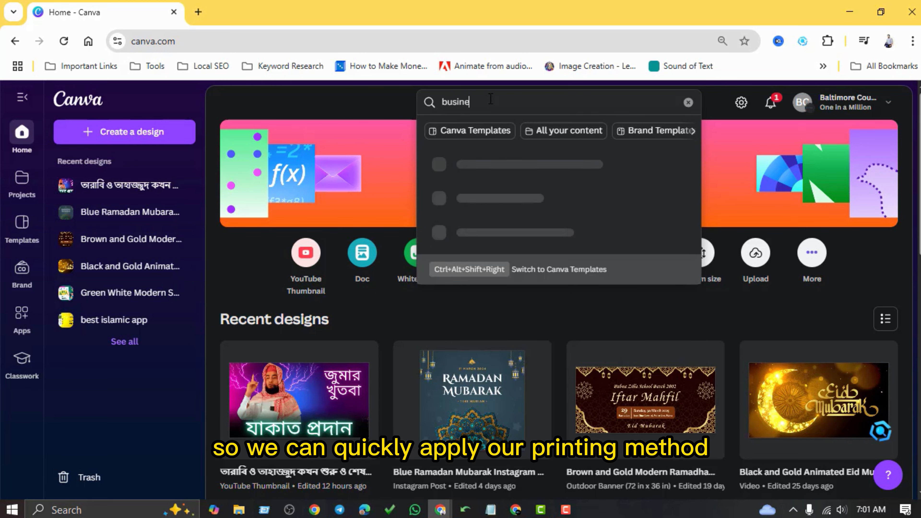
{"action": "type", "text": "ss card"}
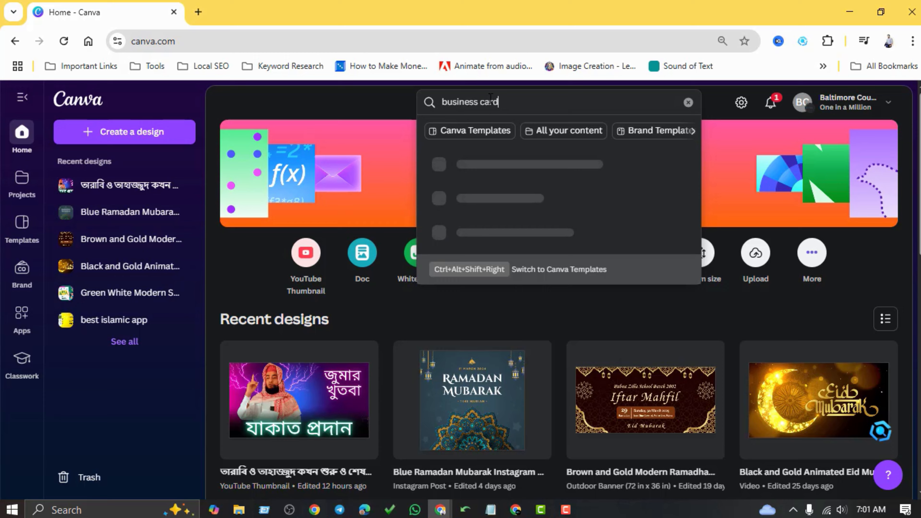
{"action": "key", "text": "Return"}
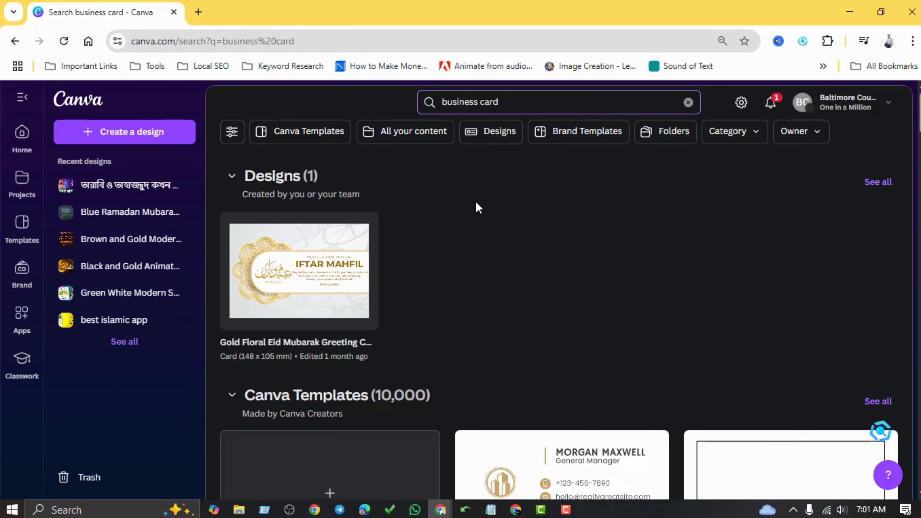
Choose the Blue, White and Gold Modern Business Card template from the search results and open it for customizing
{"action": "scroll", "coordinate": [476, 203], "scroll_direction": "down", "scroll_amount": 4}
{"action": "scroll", "coordinate": [476, 203], "scroll_direction": "down", "scroll_amount": 6}
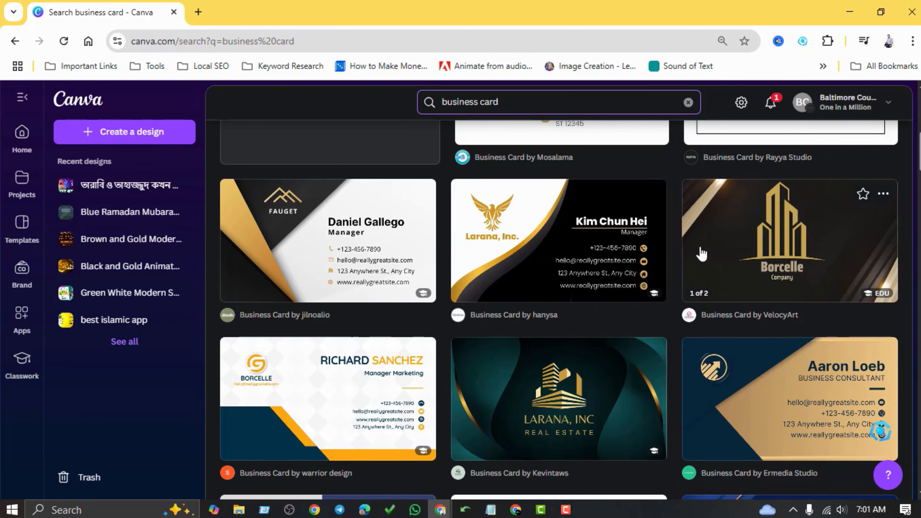
{"action": "scroll", "coordinate": [356, 318], "scroll_direction": "down", "scroll_amount": 7}
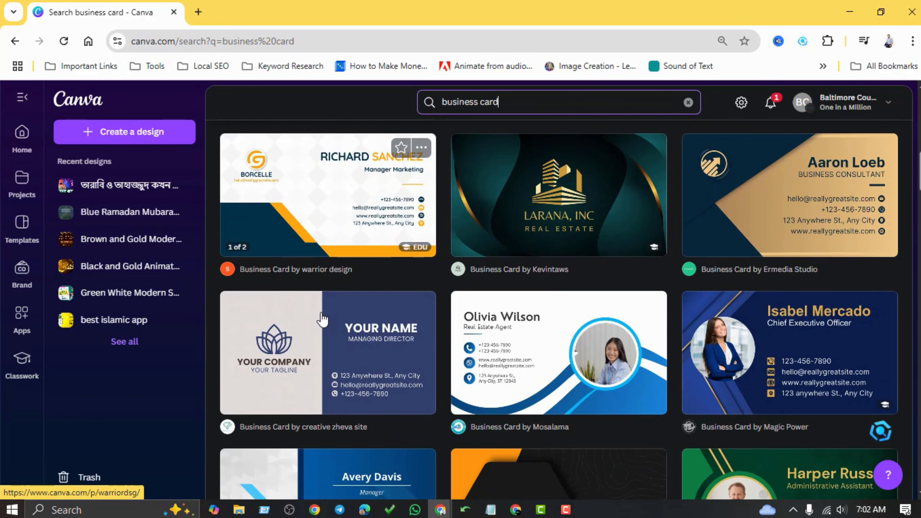
{"action": "scroll", "coordinate": [357, 318], "scroll_direction": "down", "scroll_amount": 9}
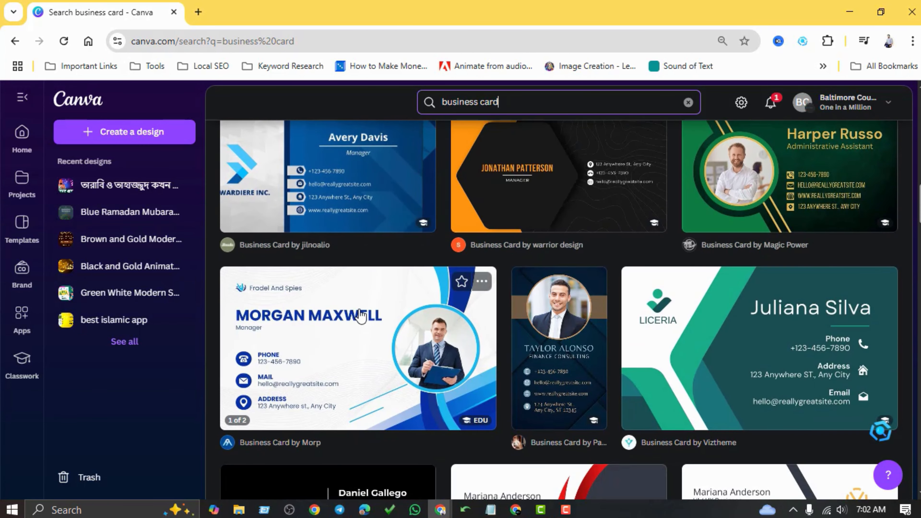
{"action": "scroll", "coordinate": [360, 316], "scroll_direction": "down", "scroll_amount": 6}
{"action": "scroll", "coordinate": [361, 315], "scroll_direction": "up", "scroll_amount": 10}
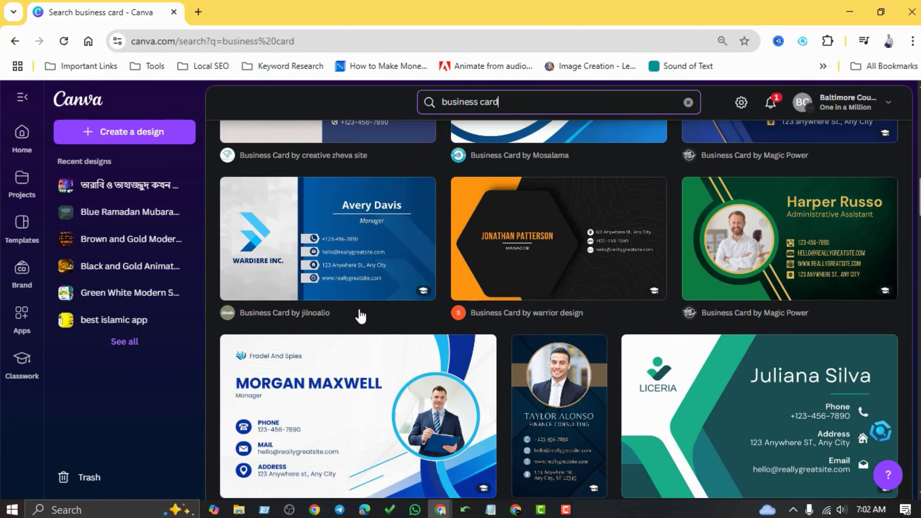
{"action": "scroll", "coordinate": [361, 315], "scroll_direction": "up", "scroll_amount": 5}
{"action": "scroll", "coordinate": [361, 313], "scroll_direction": "down", "scroll_amount": 2}
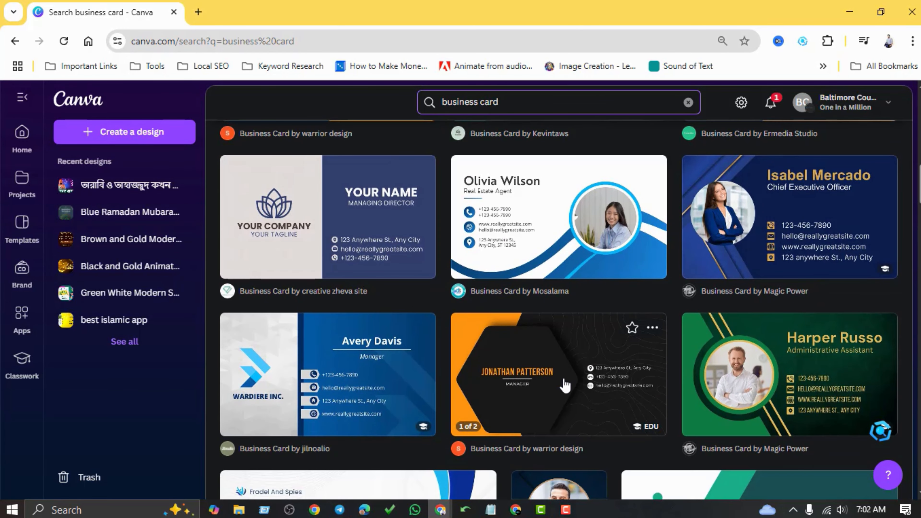
{"action": "left_click", "coordinate": [781, 341]}
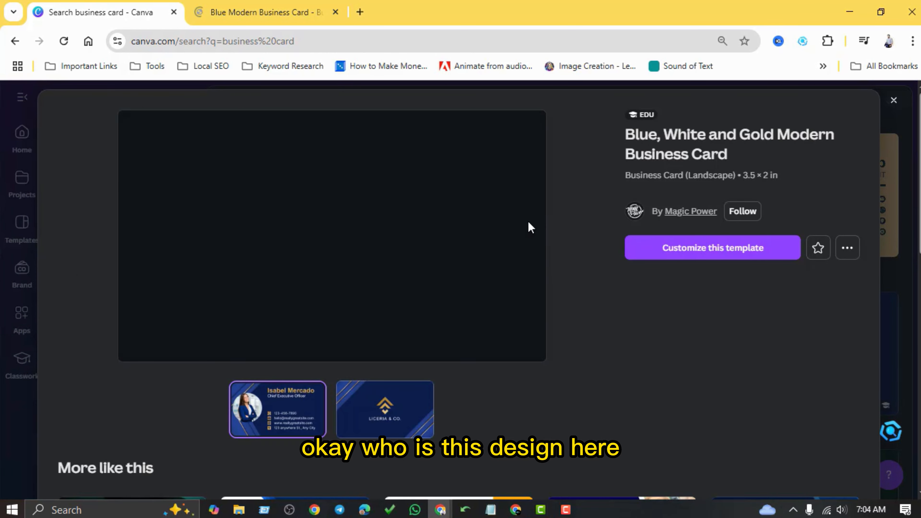
{"action": "left_click", "coordinate": [722, 250]}
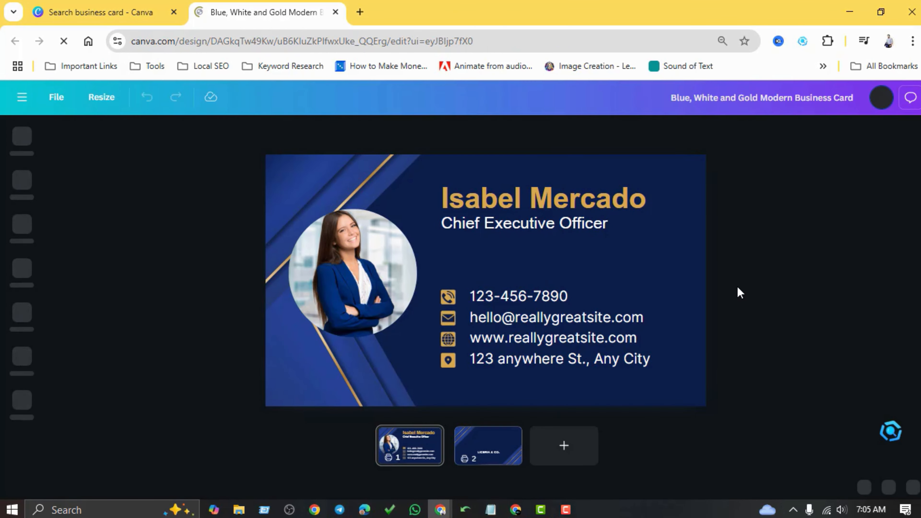
Check that the job title, contact lines and portrait photo on the card's front are editable
{"action": "left_click", "coordinate": [499, 222]}
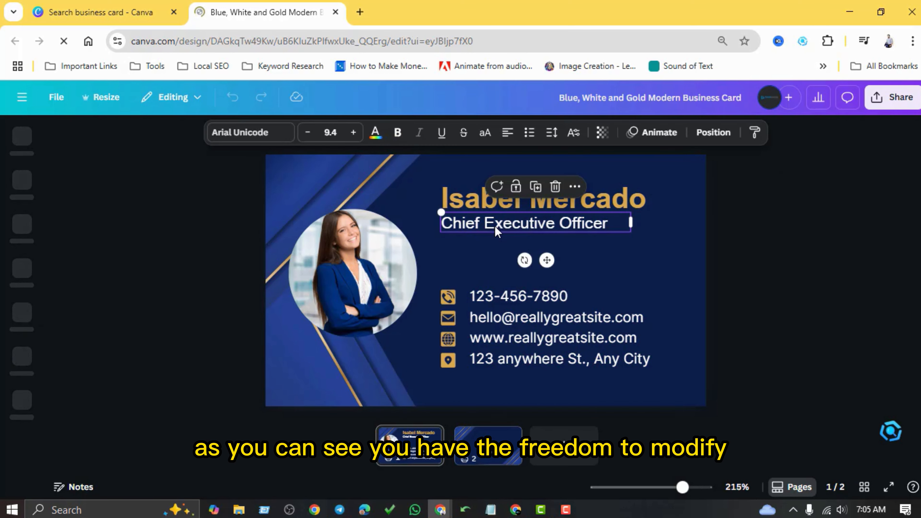
{"action": "left_click", "coordinate": [480, 299]}
{"action": "left_click", "coordinate": [483, 317]}
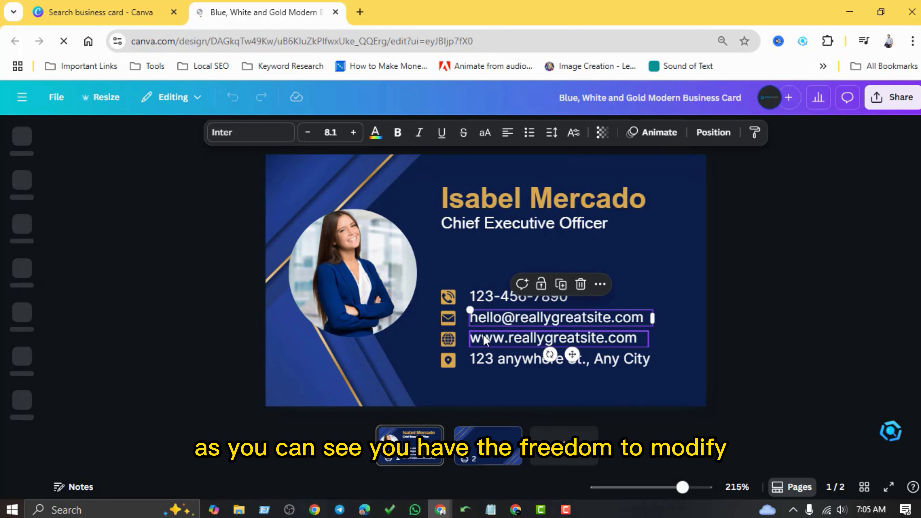
{"action": "left_click", "coordinate": [486, 358]}
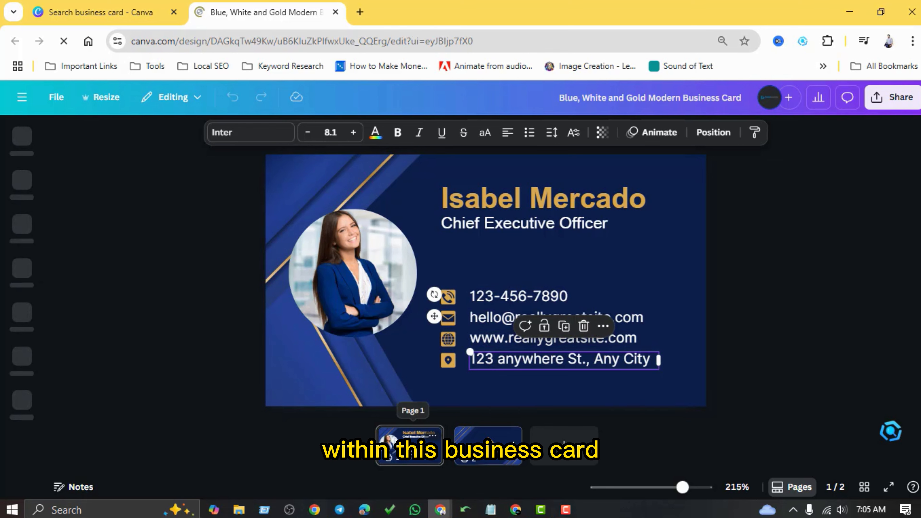
{"action": "double_click", "coordinate": [337, 250]}
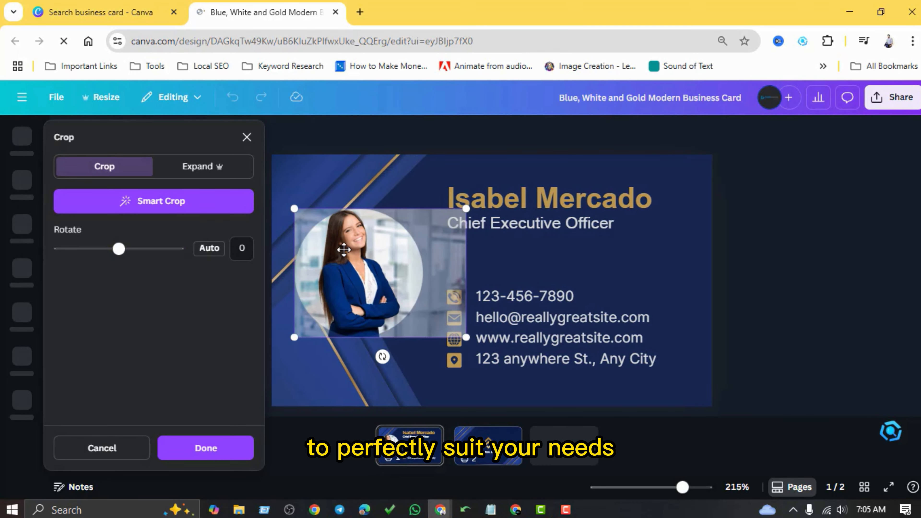
{"action": "left_click", "coordinate": [582, 272]}
Go to the card's back page and check its company name, logo and background elements for editability
{"action": "left_click", "coordinate": [488, 446]}
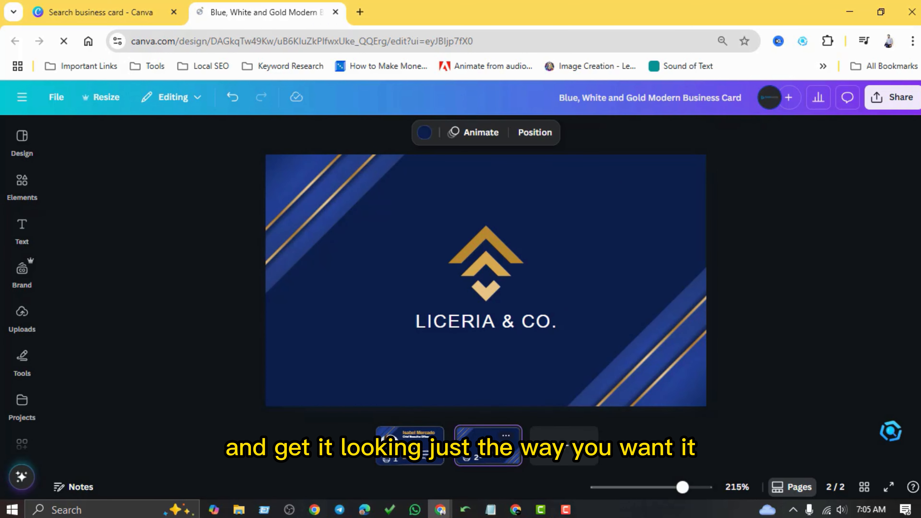
{"action": "left_click", "coordinate": [459, 322]}
{"action": "left_click", "coordinate": [486, 261]}
{"action": "left_click", "coordinate": [623, 314]}
{"action": "left_click", "coordinate": [804, 300]}
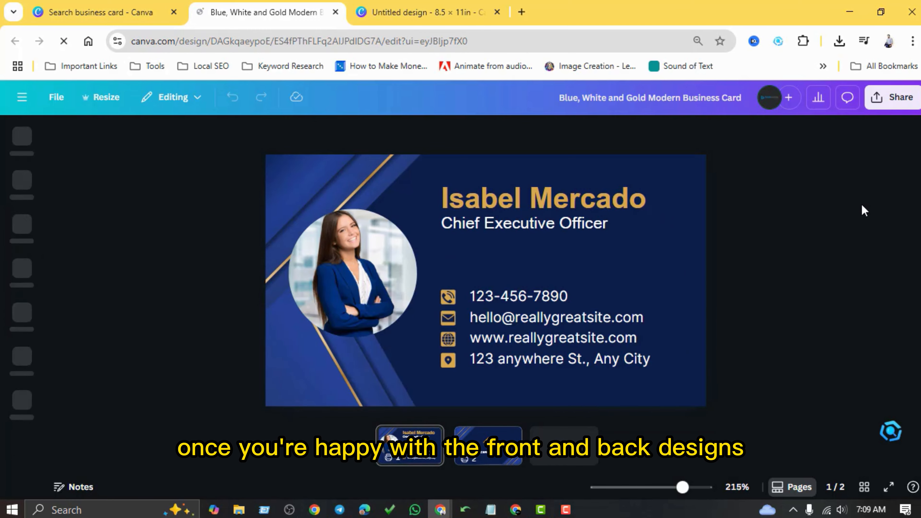
Download pages 1–2 of the business card as PNG images and dismiss the sharing panel
{"action": "left_click", "coordinate": [893, 105]}
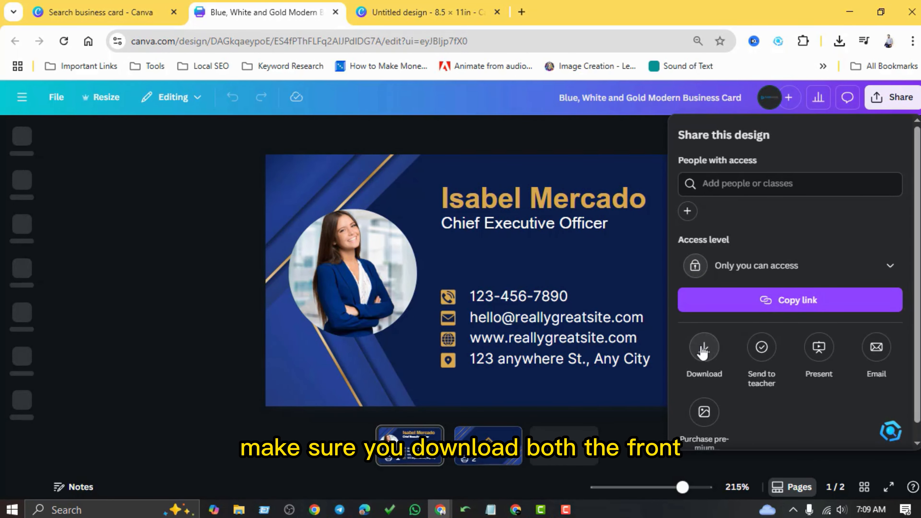
{"action": "left_click", "coordinate": [703, 348]}
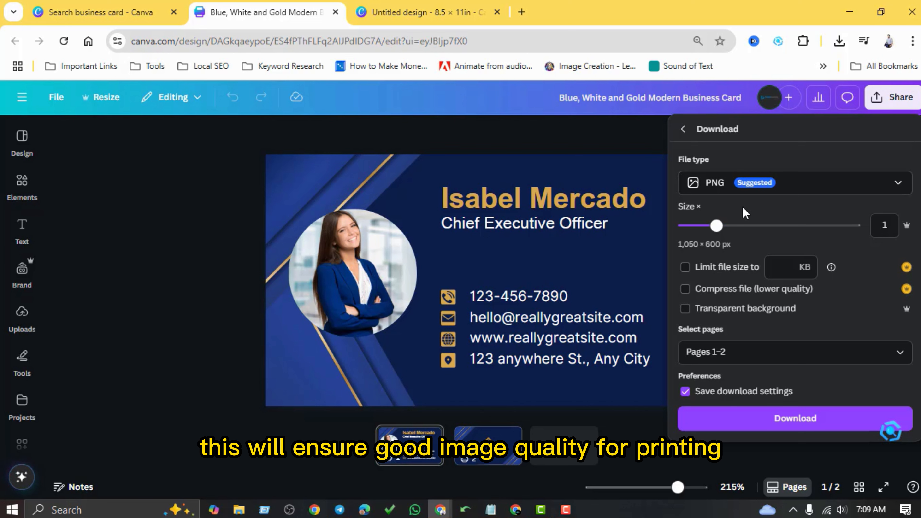
{"action": "left_click", "coordinate": [713, 423]}
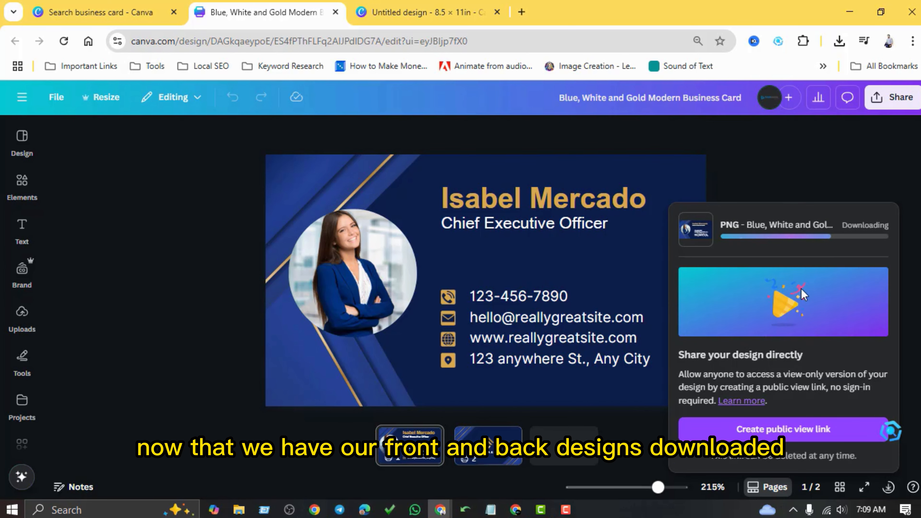
{"action": "left_click", "coordinate": [893, 117]}
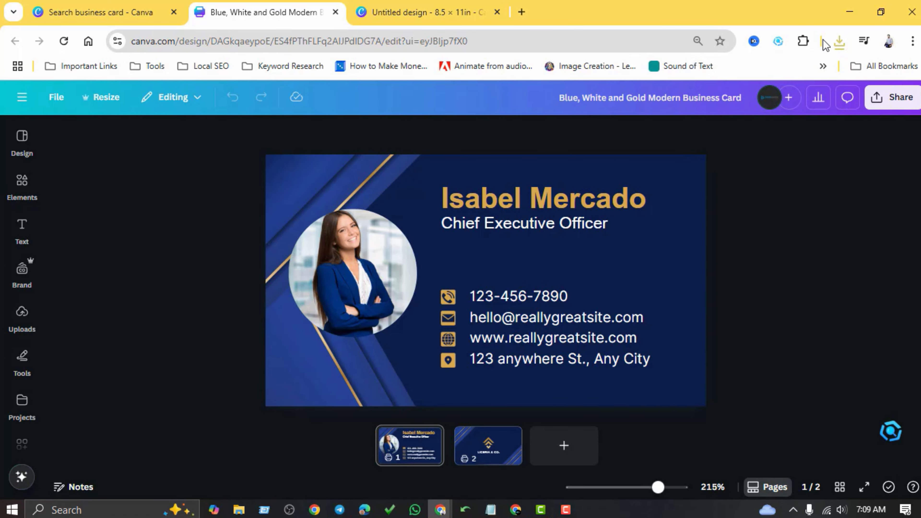
Open the downloaded archive, preview the card's front image, and close the viewer and archive
{"action": "left_click", "coordinate": [839, 41]}
{"action": "left_click", "coordinate": [664, 109]}
{"action": "double_click", "coordinate": [120, 223]}
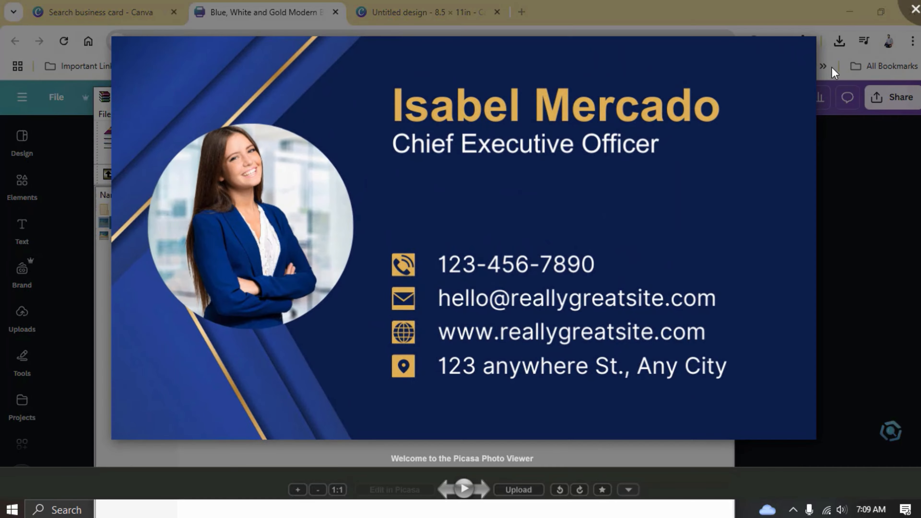
{"action": "left_click", "coordinate": [914, 8]}
{"action": "left_click", "coordinate": [720, 98]}
{"action": "left_click", "coordinate": [854, 14]}
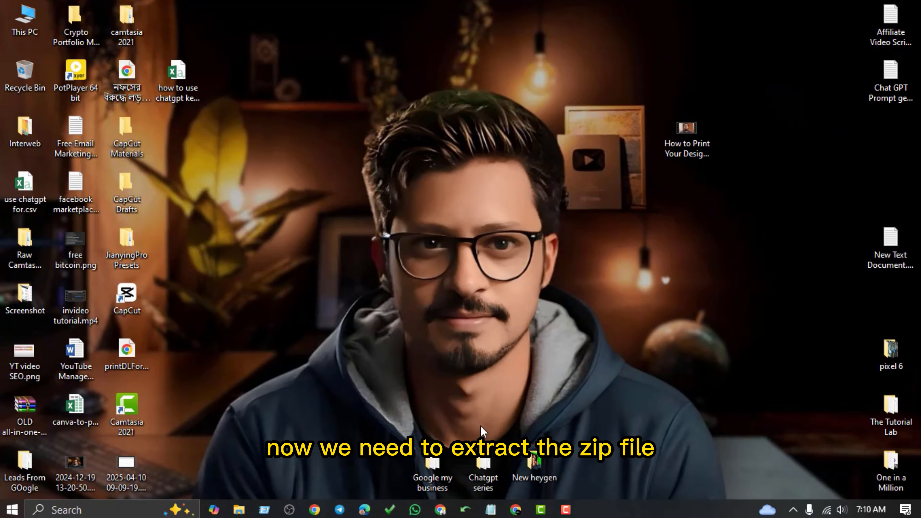
Extract Blue, White and Gold Modern Business Card.zip in the Downloads folder using File Explorer
{"action": "left_click", "coordinate": [259, 511]}
{"action": "right_click", "coordinate": [206, 173]}
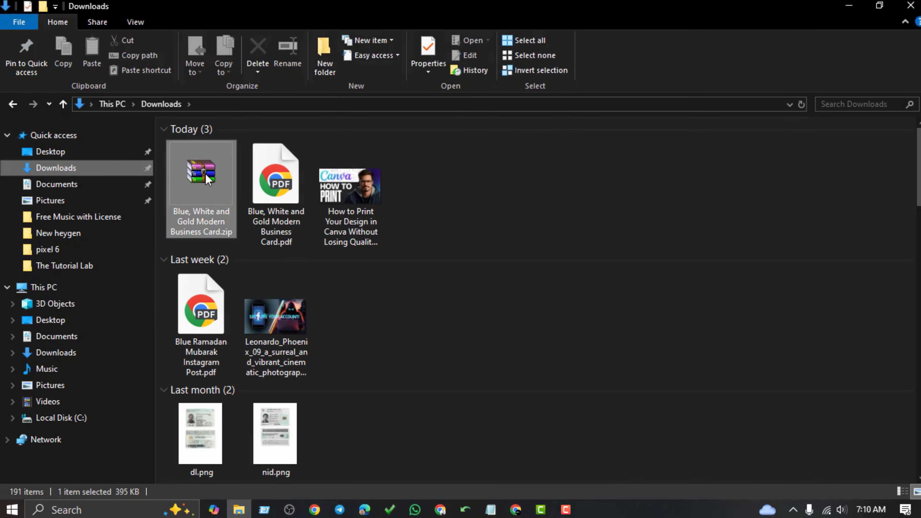
{"action": "left_click", "coordinate": [247, 257]}
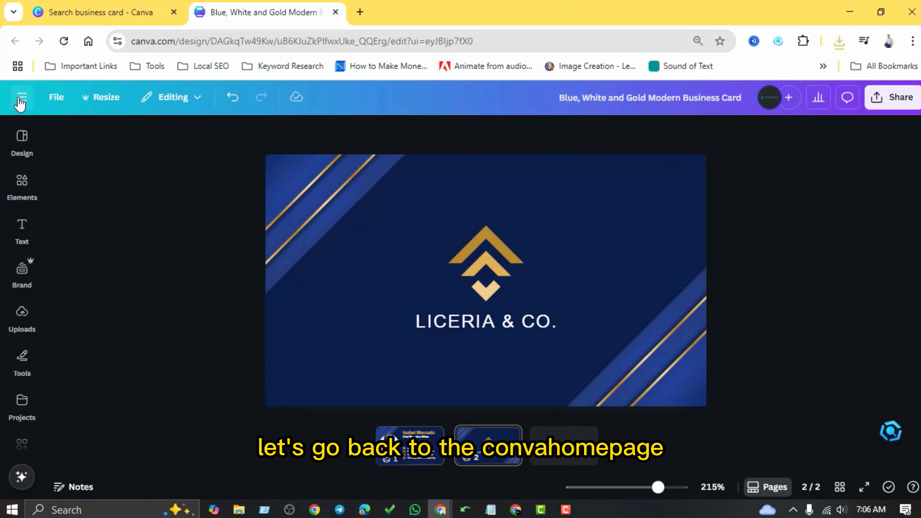
Return to the Canva home page and create a custom-size design 8.5 in wide and 11 in high
{"action": "left_click", "coordinate": [19, 97]}
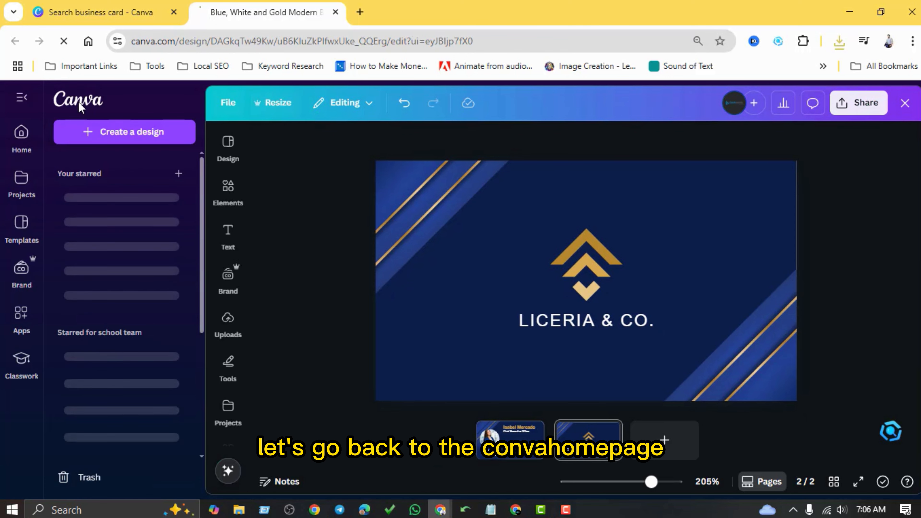
{"action": "left_click", "coordinate": [79, 102]}
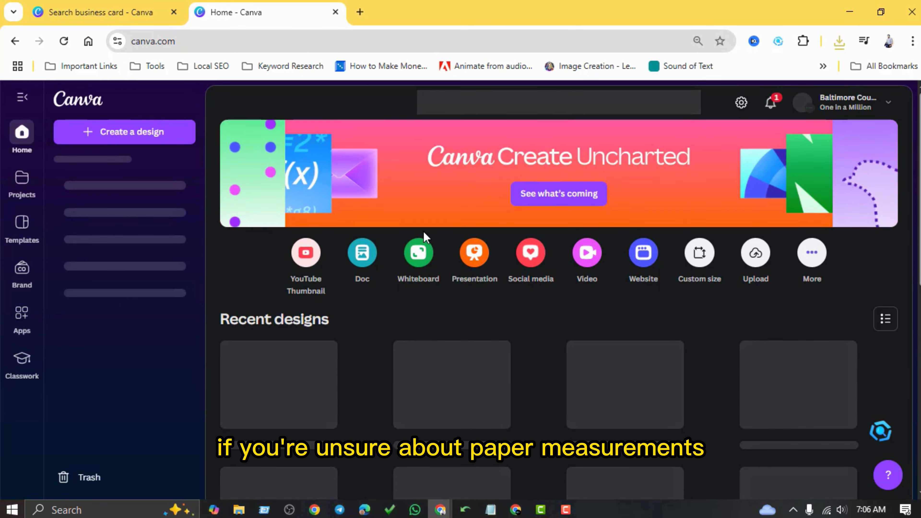
{"action": "left_click", "coordinate": [135, 133]}
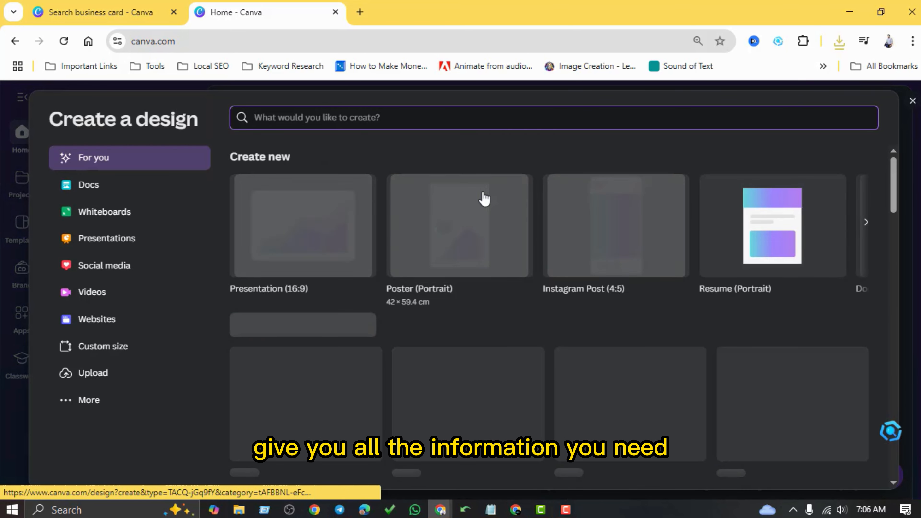
{"action": "left_click", "coordinate": [105, 348]}
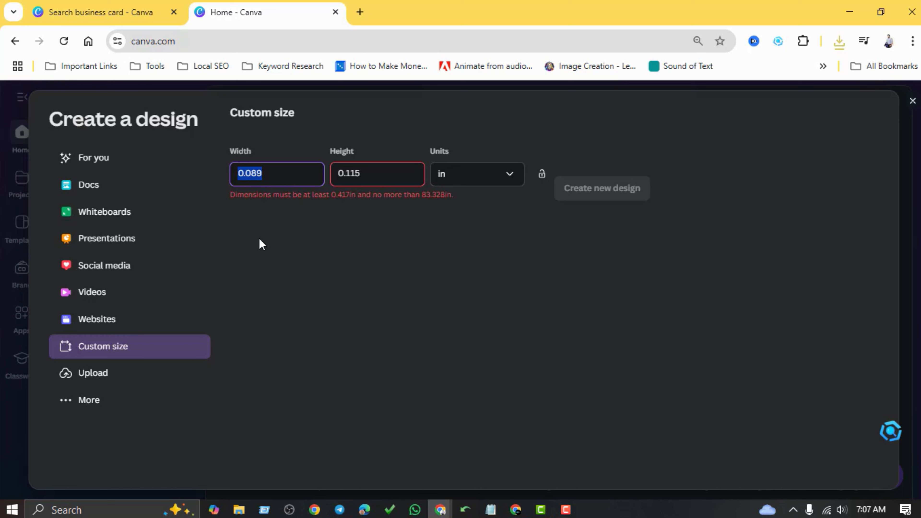
{"action": "type", "text": "8.5"}
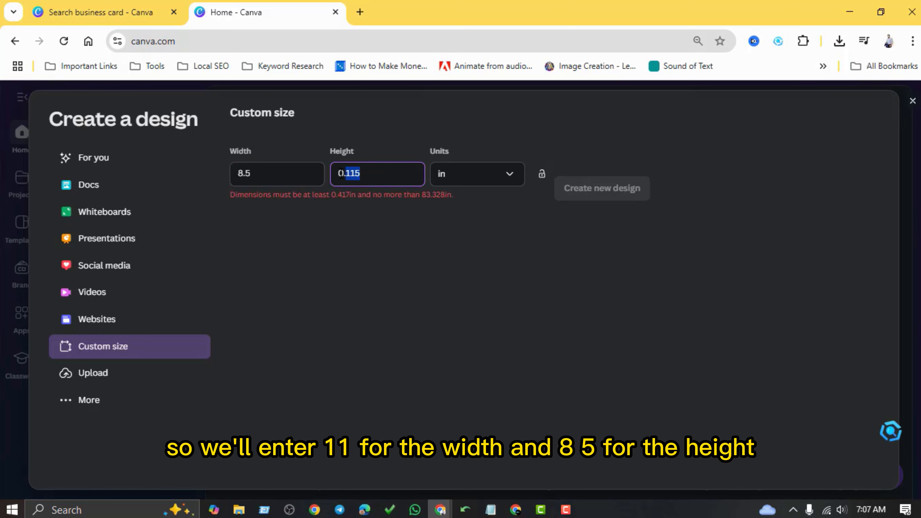
{"action": "type", "text": "11"}
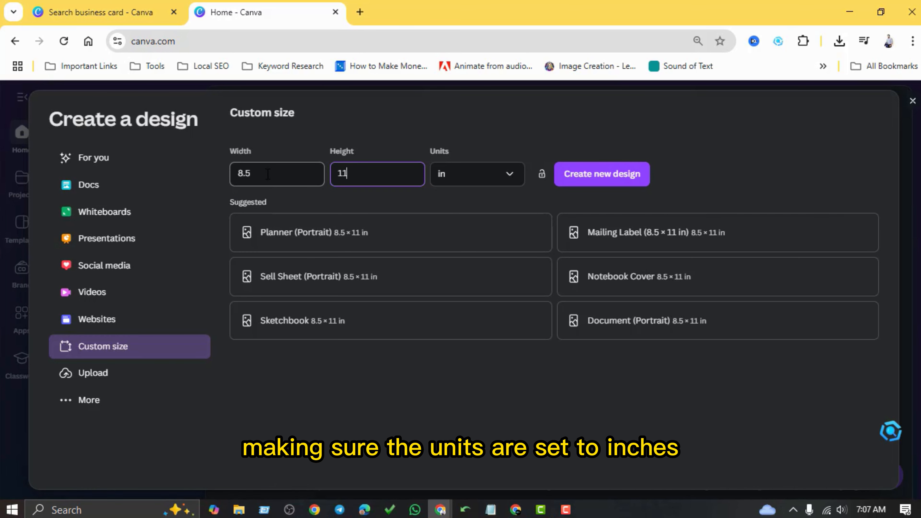
{"action": "left_click", "coordinate": [645, 180]}
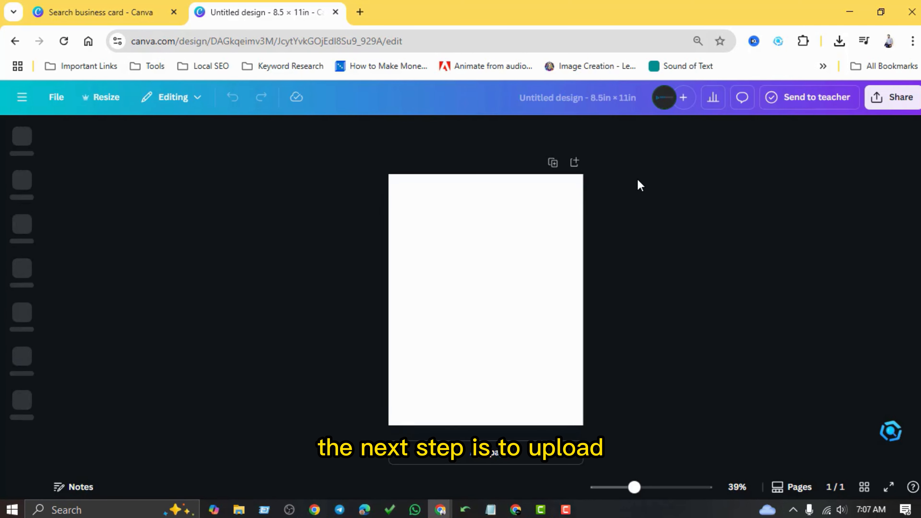
Upload 1.png and 2.png from the Downloads folder and place the card's front image in the upper part of the page
{"action": "left_click", "coordinate": [524, 383]}
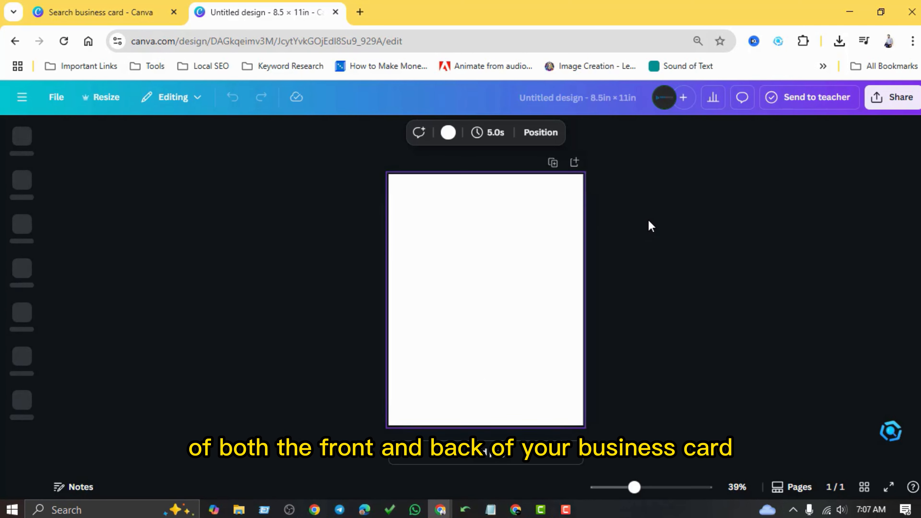
{"action": "left_click", "coordinate": [22, 314]}
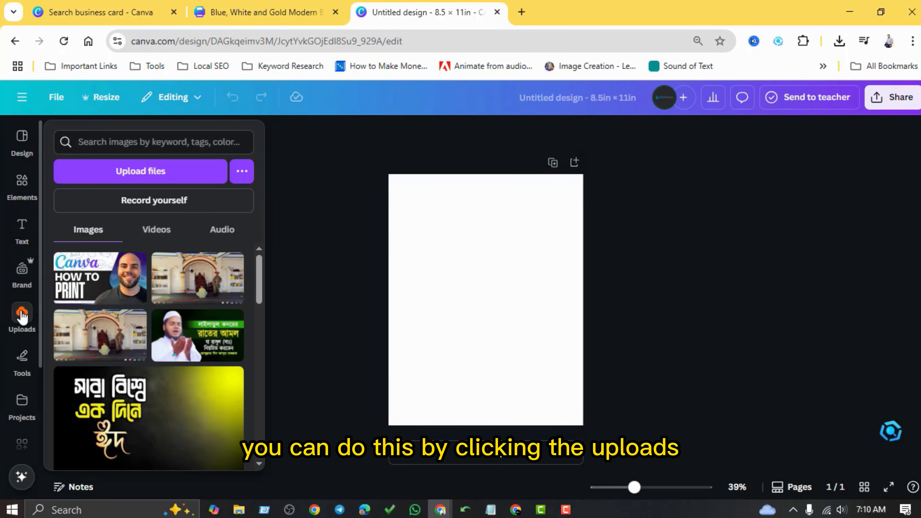
{"action": "left_click", "coordinate": [152, 172]}
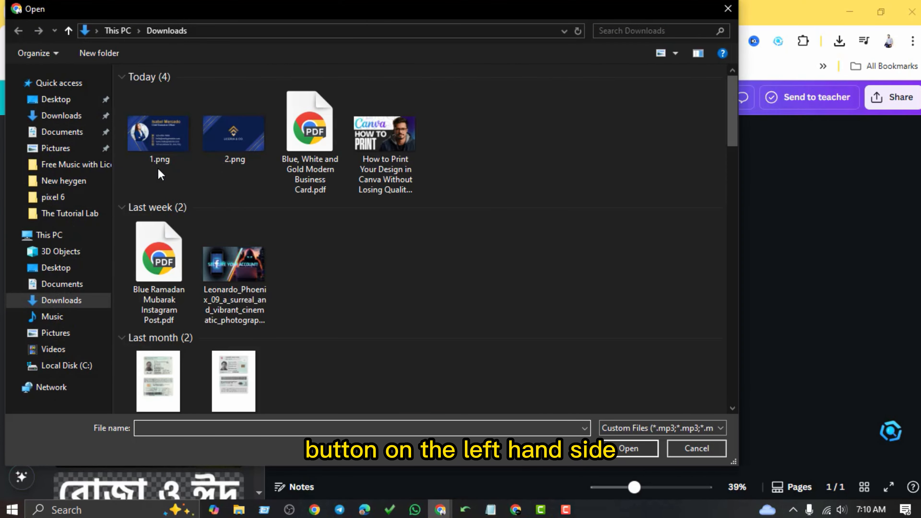
{"action": "left_click", "coordinate": [64, 116]}
{"action": "left_click_drag", "start_coordinate": [144, 172], "coordinate": [221, 148]}
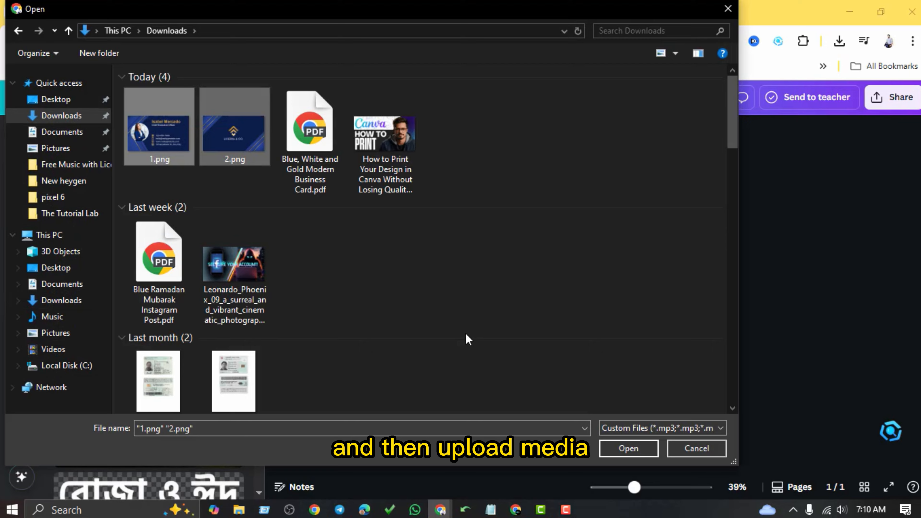
{"action": "left_click", "coordinate": [626, 455]}
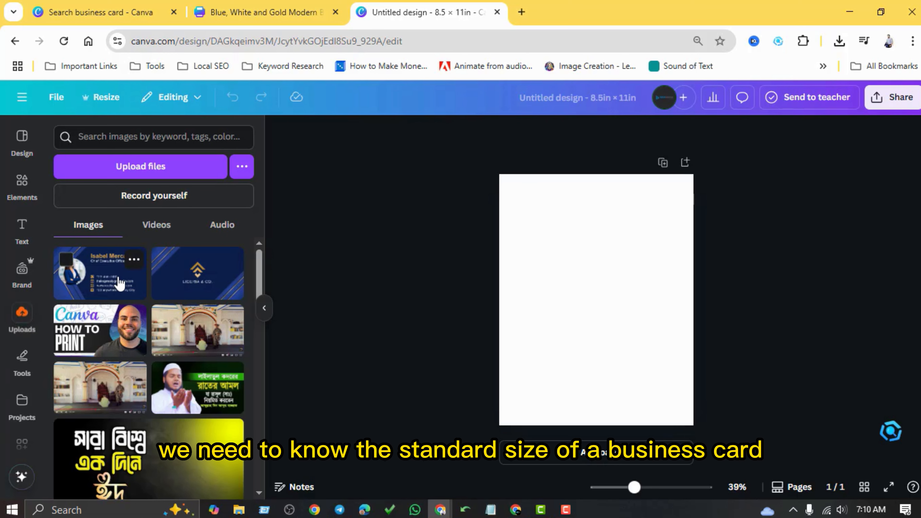
{"action": "left_click_drag", "start_coordinate": [589, 305], "coordinate": [564, 218]}
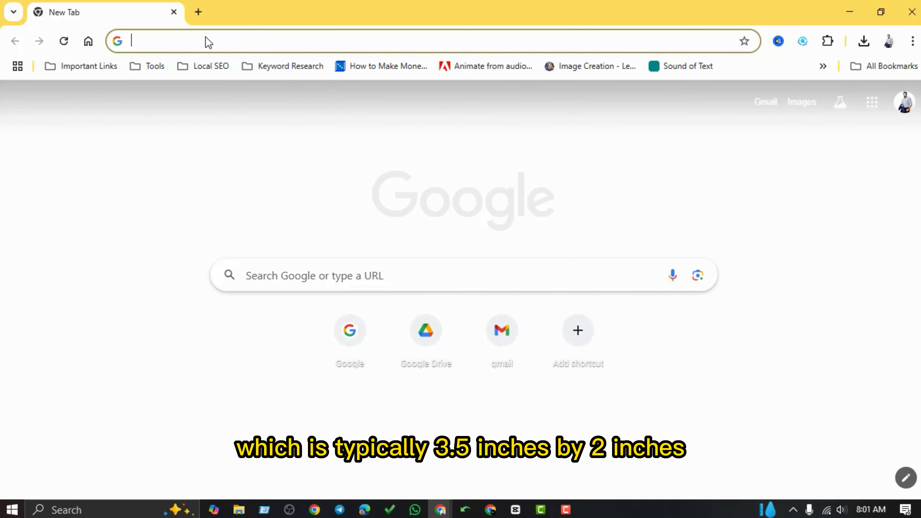
Search Google for "business card size" and examine the standard dimensions in the results
{"action": "left_click", "coordinate": [233, 39]}
{"action": "type", "text": "busin"}
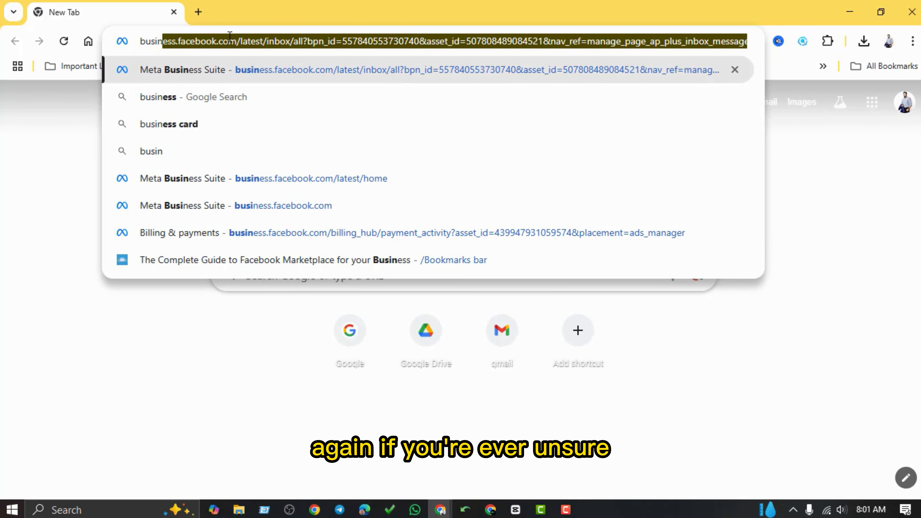
{"action": "type", "text": "ess card size"}
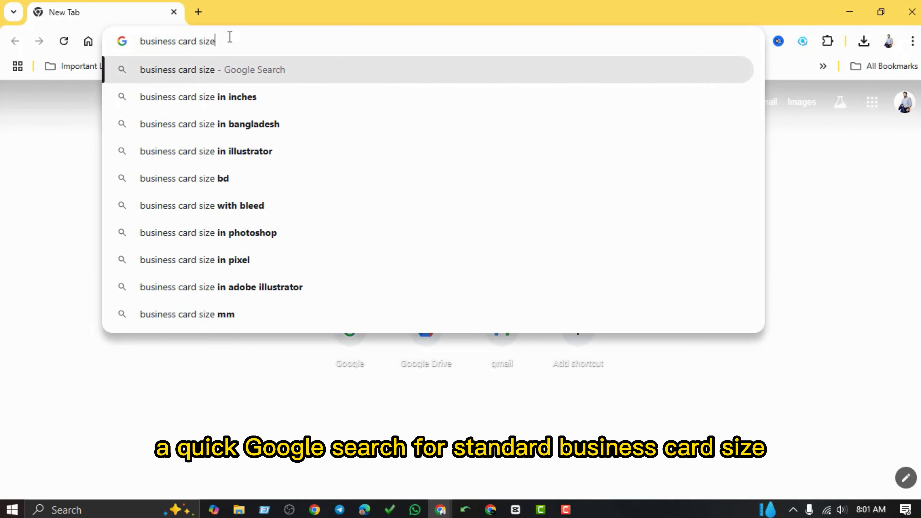
{"action": "key", "text": "Return"}
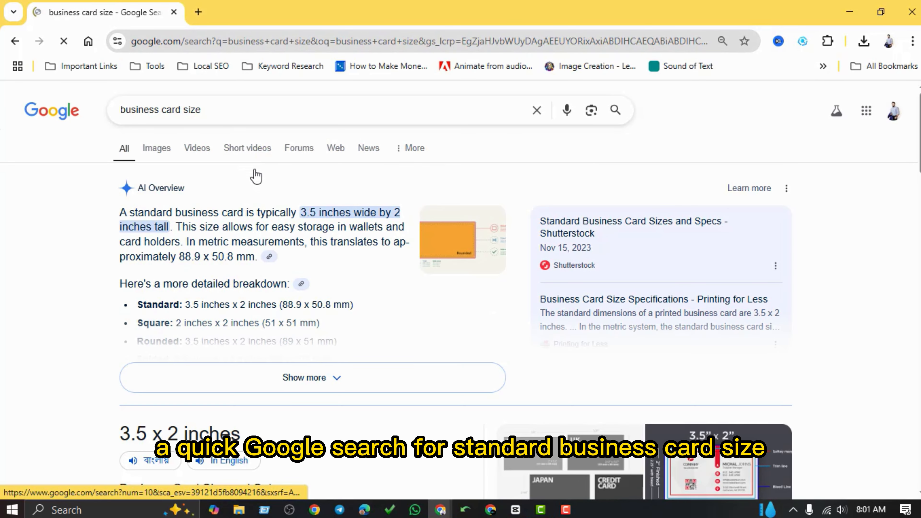
{"action": "left_click_drag", "start_coordinate": [302, 214], "coordinate": [169, 227]}
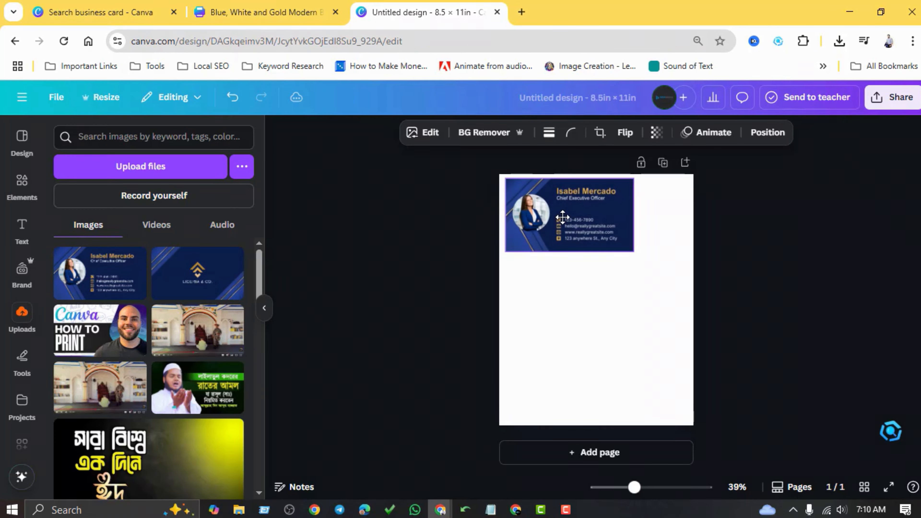
Resize the front card image to about 3.5 × 2 in in the page's upper-left corner and place a duplicate directly below it
{"action": "left_click_drag", "start_coordinate": [563, 217], "coordinate": [561, 219]}
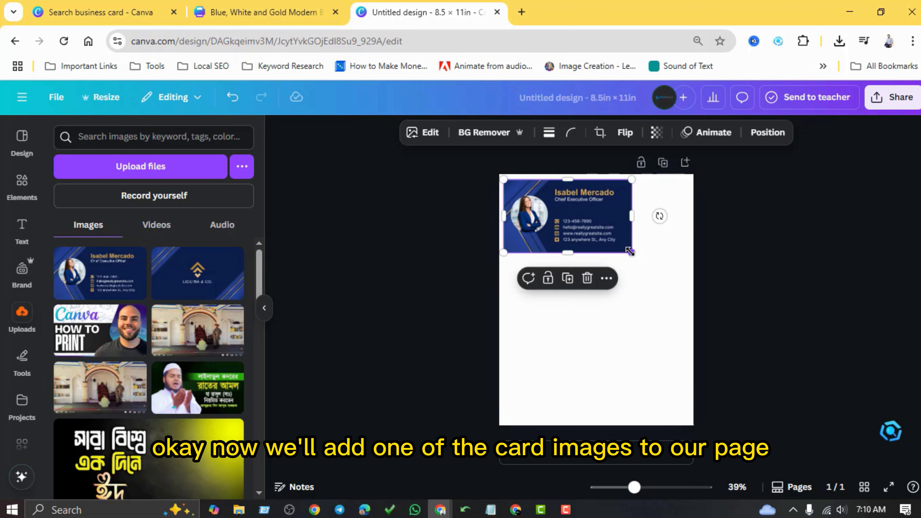
{"action": "left_click_drag", "start_coordinate": [630, 251], "coordinate": [592, 210]}
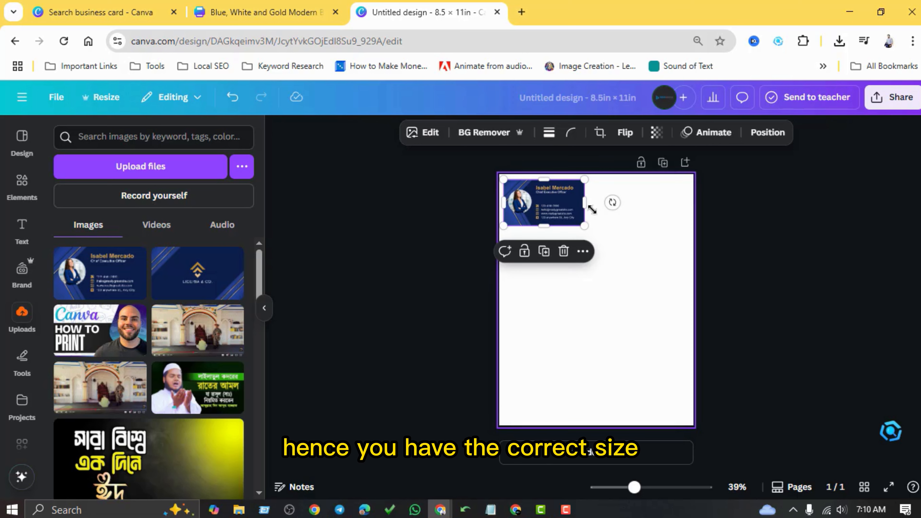
{"action": "left_click", "coordinate": [545, 253]}
{"action": "left_click_drag", "start_coordinate": [546, 204], "coordinate": [543, 238]}
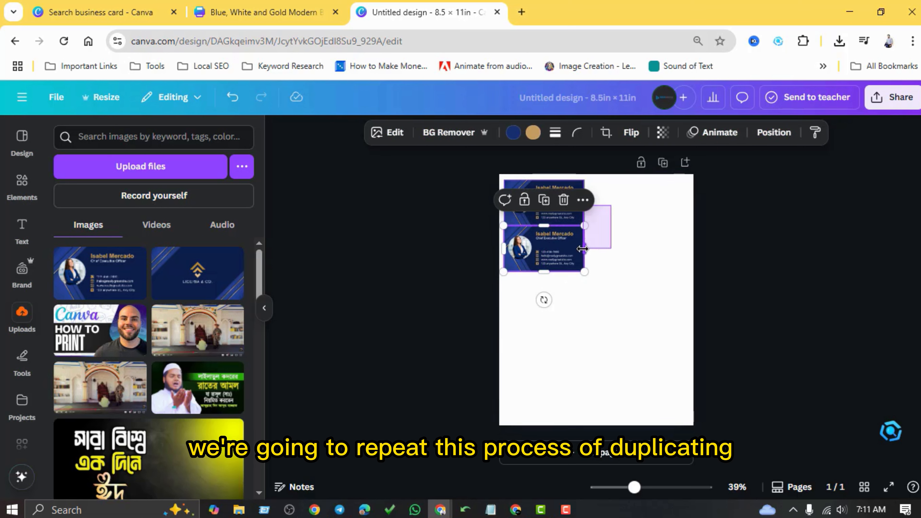
Duplicate the pair of front cards below the first pair and add one more copy to complete a column of five
{"action": "key", "text": "ctrl+a"}
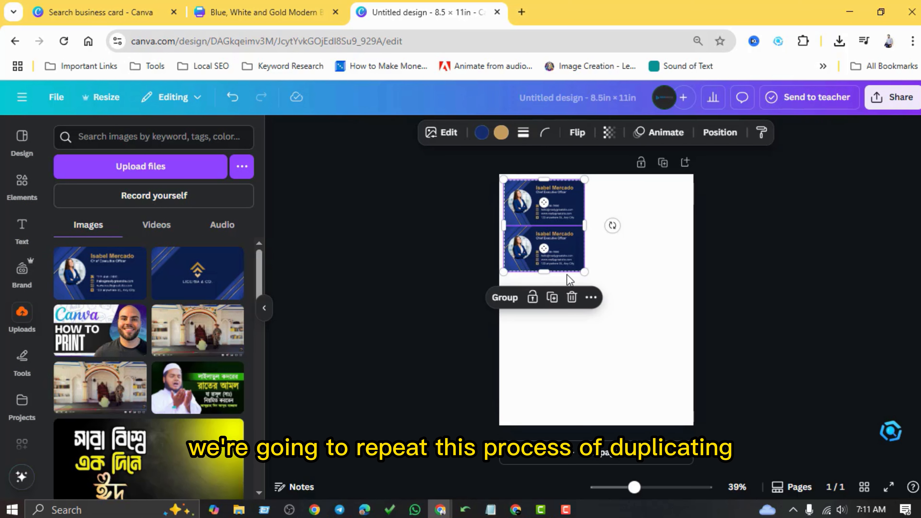
{"action": "left_click", "coordinate": [552, 298]}
{"action": "left_click_drag", "start_coordinate": [558, 336], "coordinate": [551, 326]}
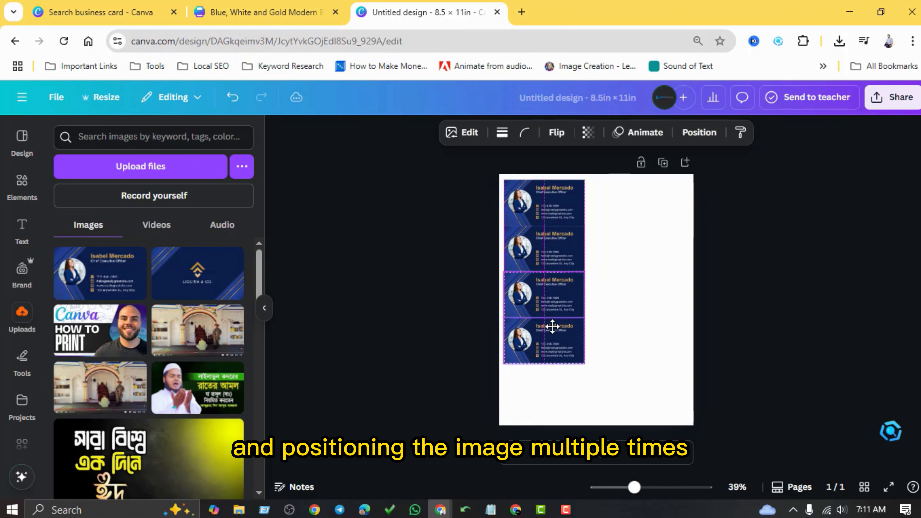
{"action": "left_click", "coordinate": [635, 333]}
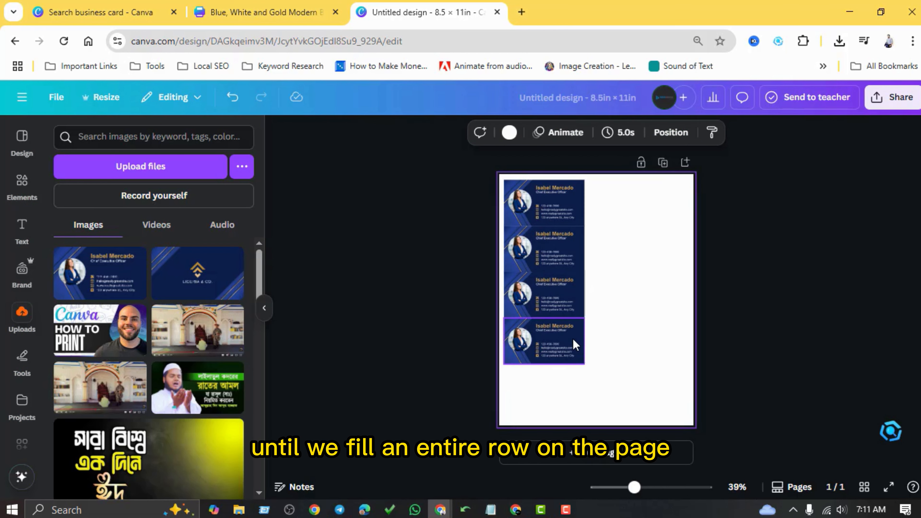
{"action": "left_click", "coordinate": [574, 345]}
{"action": "left_click", "coordinate": [543, 292]}
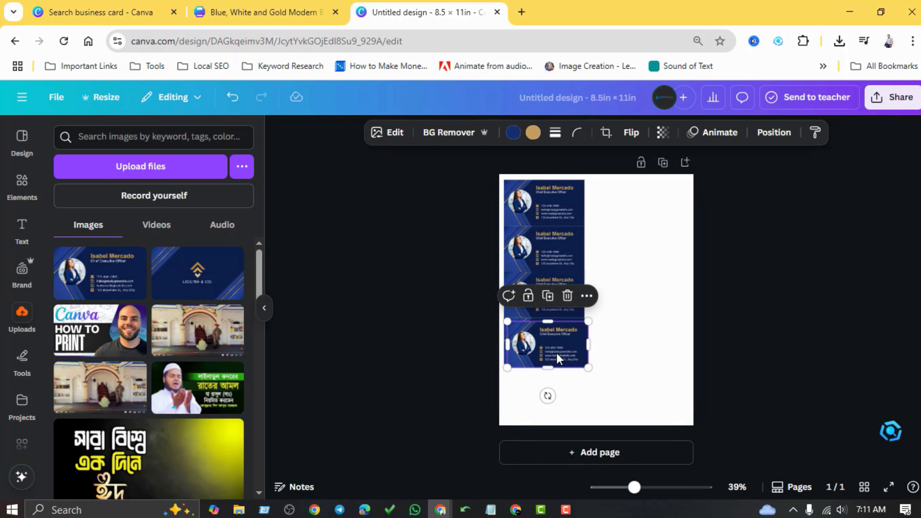
{"action": "left_click_drag", "start_coordinate": [547, 392], "coordinate": [556, 398]}
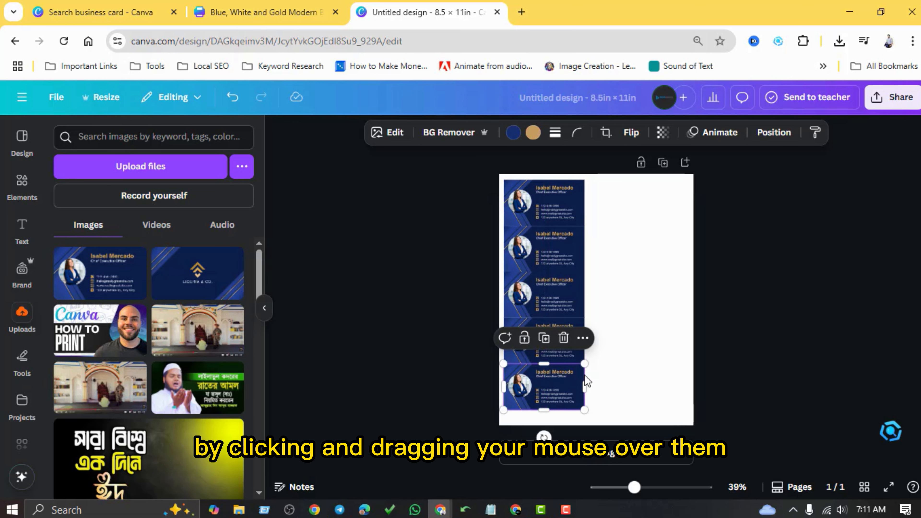
Duplicate the whole column of five front cards and place the copy beside it, aligned at the same height with a narrow gap
{"action": "left_click_drag", "start_coordinate": [604, 204], "coordinate": [580, 390]}
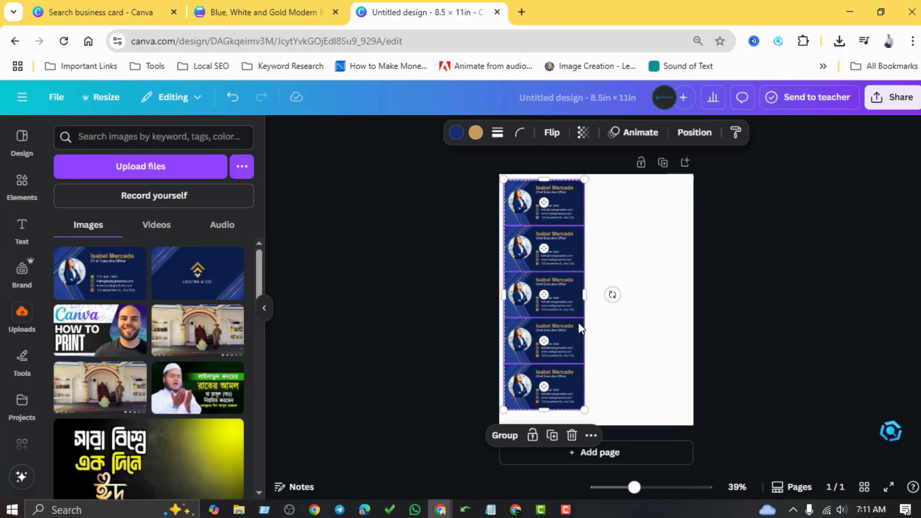
{"action": "right_click", "coordinate": [571, 248]}
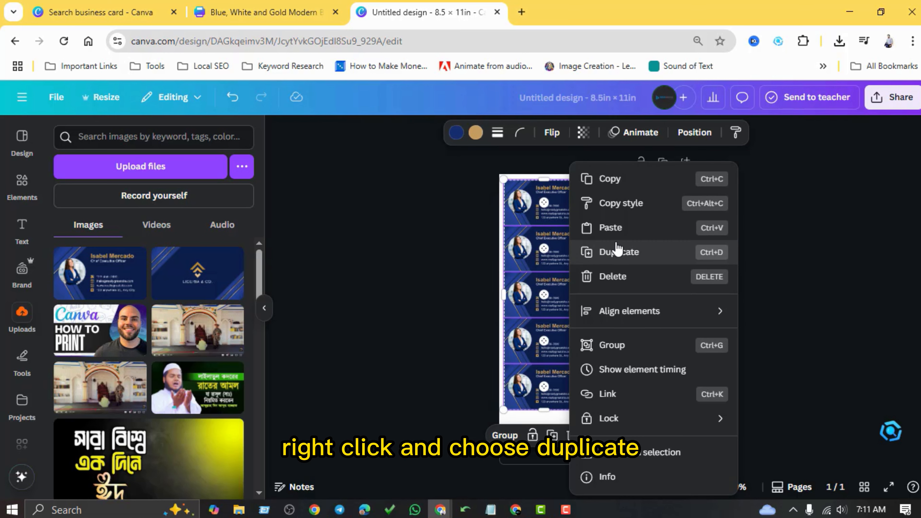
{"action": "left_click", "coordinate": [617, 251]}
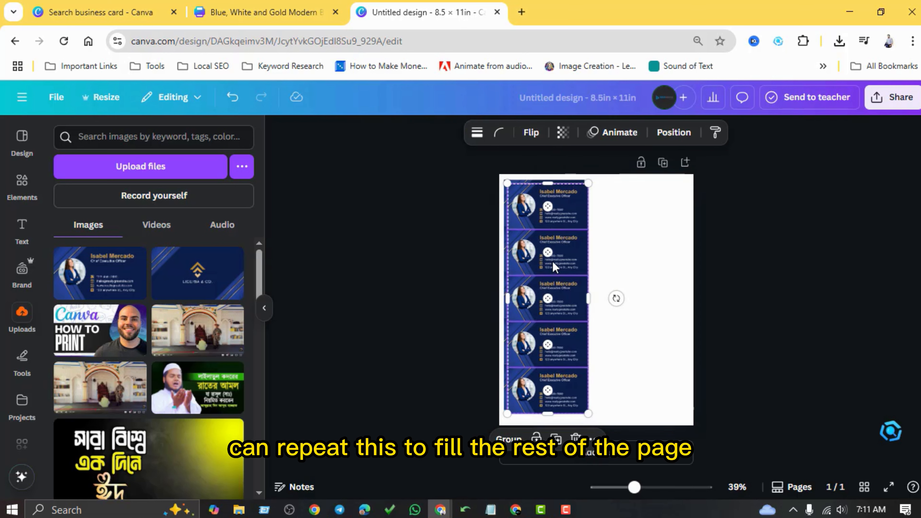
{"action": "left_click_drag", "start_coordinate": [553, 265], "coordinate": [638, 256]}
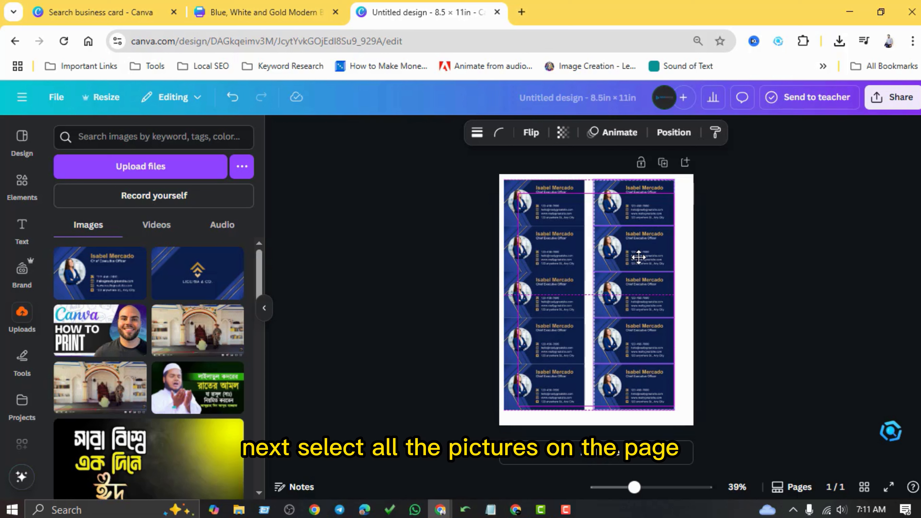
{"action": "left_click_drag", "start_coordinate": [638, 257], "coordinate": [640, 257]}
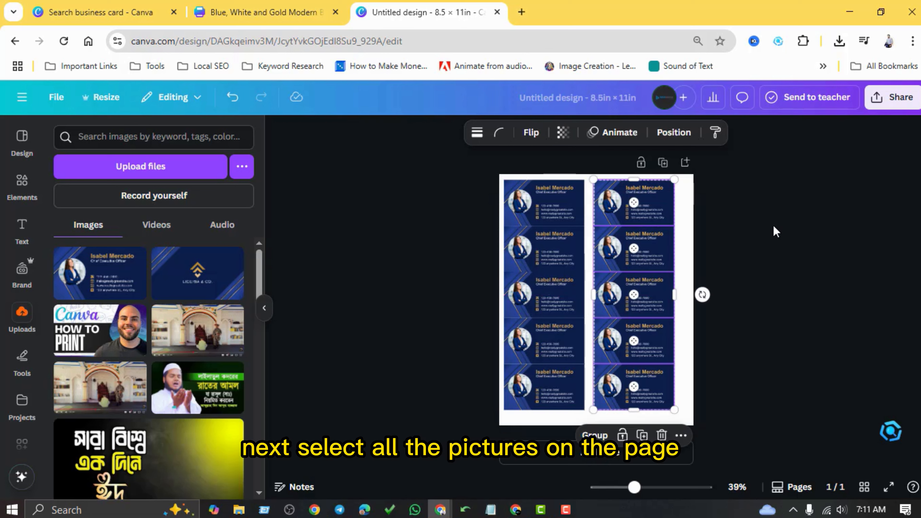
Select all ten front cards and center them together on the page
{"action": "left_click", "coordinate": [744, 211]}
{"action": "left_click_drag", "start_coordinate": [740, 183], "coordinate": [544, 393]}
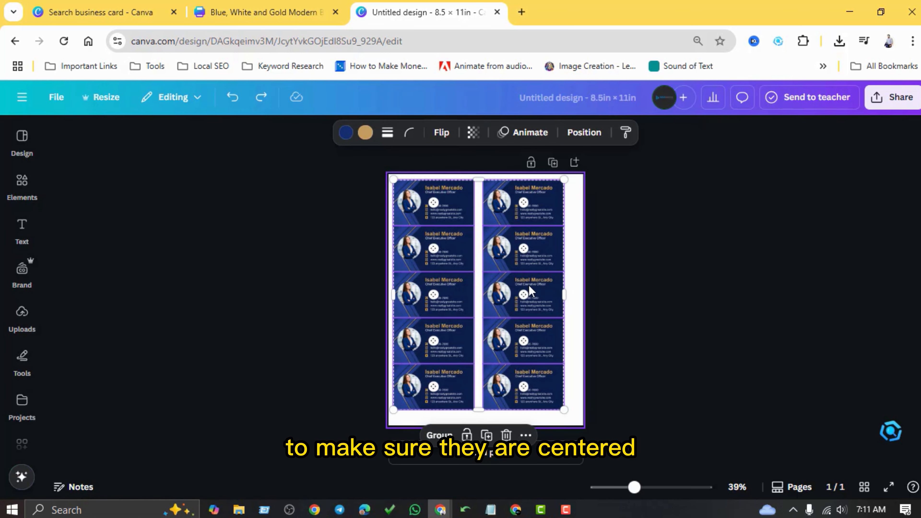
{"action": "left_click_drag", "start_coordinate": [530, 290], "coordinate": [530, 288]}
{"action": "left_click", "coordinate": [685, 298]}
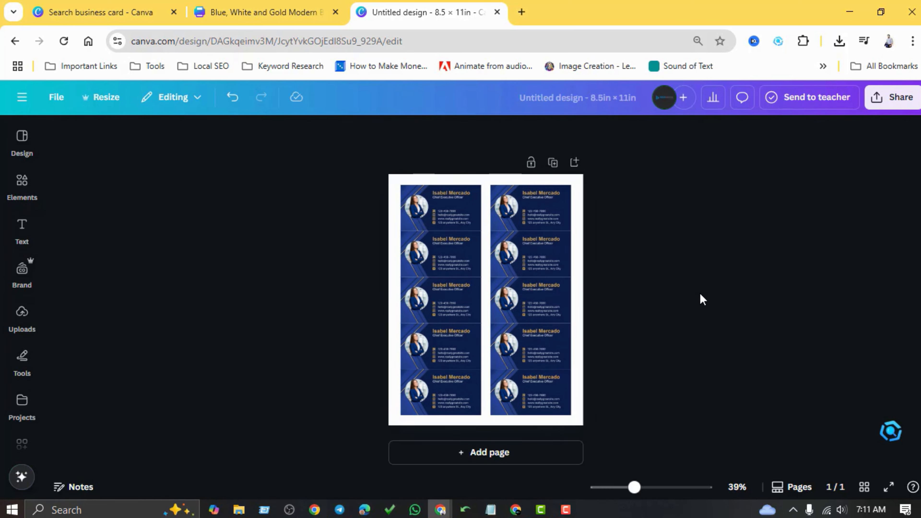
Add a second page and place the card's back image in its upper-left corner at about 3.5 × 2 in
{"action": "left_click", "coordinate": [499, 463]}
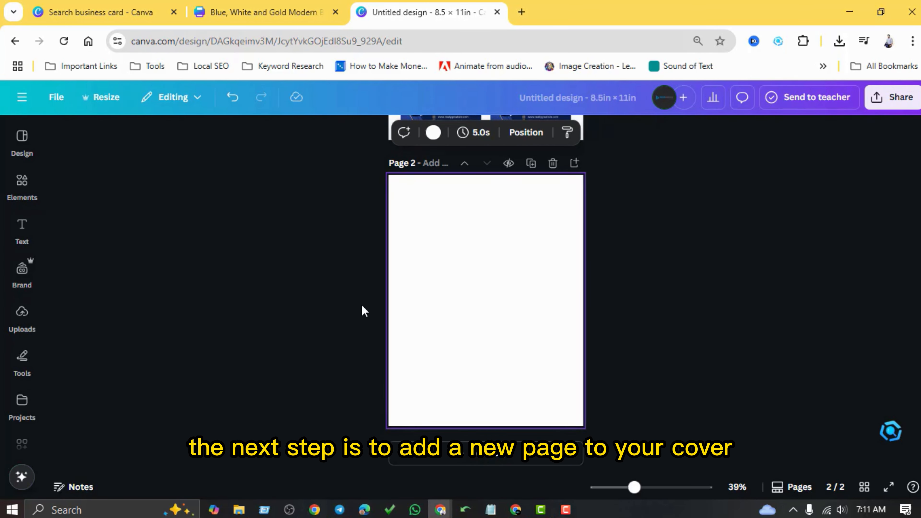
{"action": "left_click", "coordinate": [23, 315]}
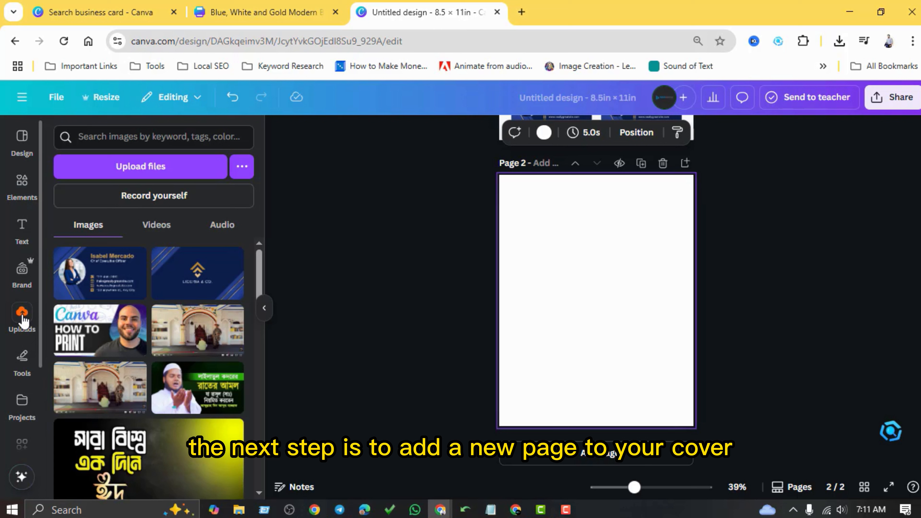
{"action": "left_click", "coordinate": [209, 282]}
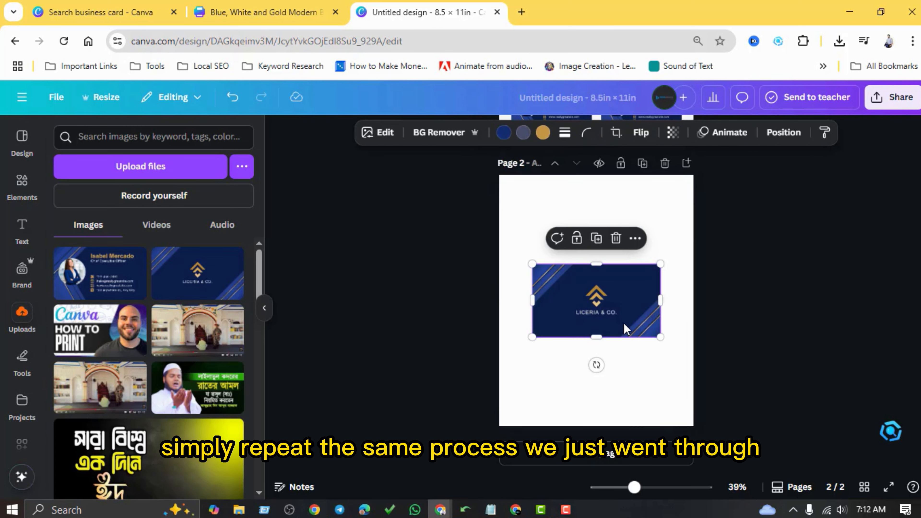
{"action": "left_click_drag", "start_coordinate": [623, 324], "coordinate": [604, 229]}
Duplicate the back card image down page 2 to form a gapless column of five
{"action": "mouse_move", "coordinate": [562, 221]}
{"action": "left_mouse_down"}
{"action": "mouse_move", "coordinate": [552, 212]}
{"action": "mouse_move", "coordinate": [555, 246]}
{"action": "mouse_move", "coordinate": [555, 237]}
{"action": "left_mouse_up"}
{"action": "key", "text": "ctrl+d"}
{"action": "mouse_move", "coordinate": [632, 202]}
{"action": "left_mouse_down"}
{"action": "mouse_move", "coordinate": [550, 267]}
{"action": "mouse_move", "coordinate": [553, 335]}
{"action": "mouse_move", "coordinate": [571, 392]}
{"action": "left_mouse_up"}
{"action": "key", "text": "ctrl+d"}
{"action": "left_click", "coordinate": [611, 339]}
{"action": "left_click", "coordinate": [568, 348]}
{"action": "left_click", "coordinate": [550, 297]}
Duplicate the column of five back cards beside the first column and center all ten on page 2
{"action": "left_click_drag", "start_coordinate": [618, 212], "coordinate": [557, 412]}
{"action": "left_click", "coordinate": [556, 441]}
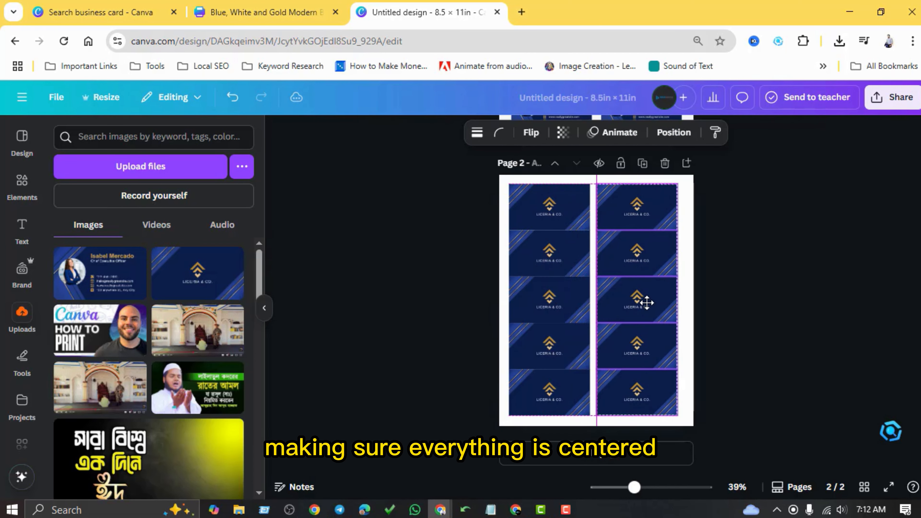
{"action": "left_click_drag", "start_coordinate": [585, 354], "coordinate": [559, 393]}
{"action": "left_click_drag", "start_coordinate": [559, 392], "coordinate": [563, 396]}
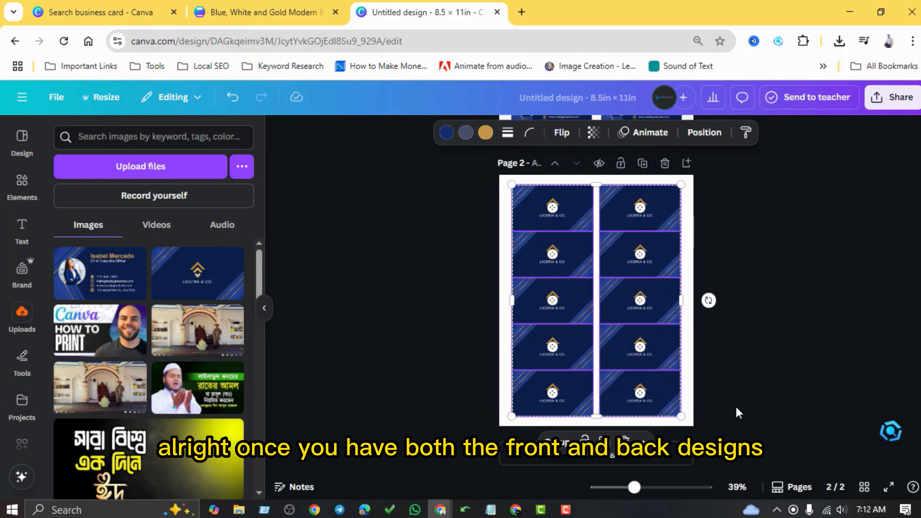
{"action": "left_click", "coordinate": [719, 404]}
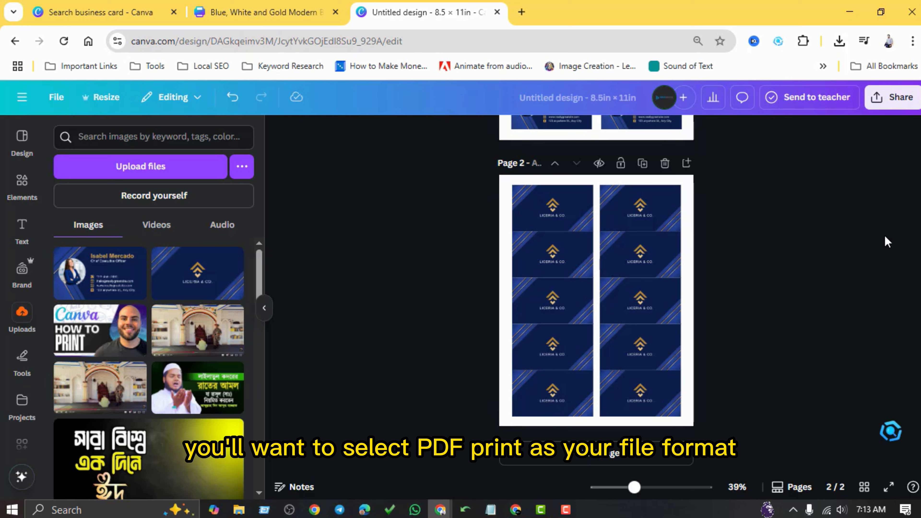
Set the design's download file type to PDF Print with crop marks and bleed enabled
{"action": "left_click", "coordinate": [897, 97]}
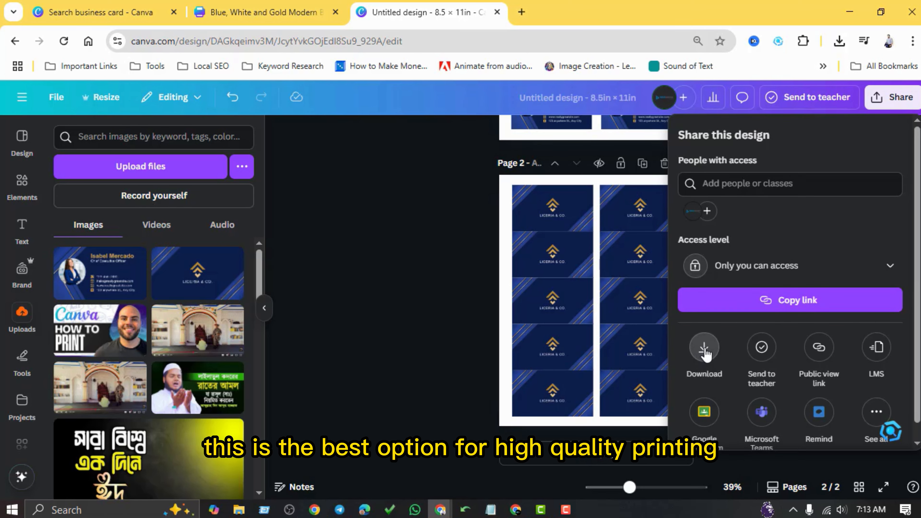
{"action": "left_click", "coordinate": [705, 349]}
{"action": "left_click", "coordinate": [814, 190]}
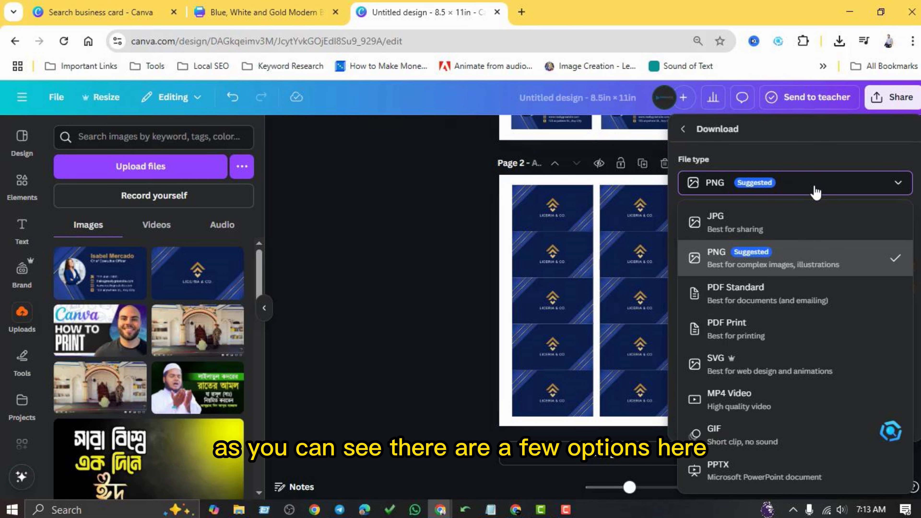
{"action": "left_click", "coordinate": [710, 330]}
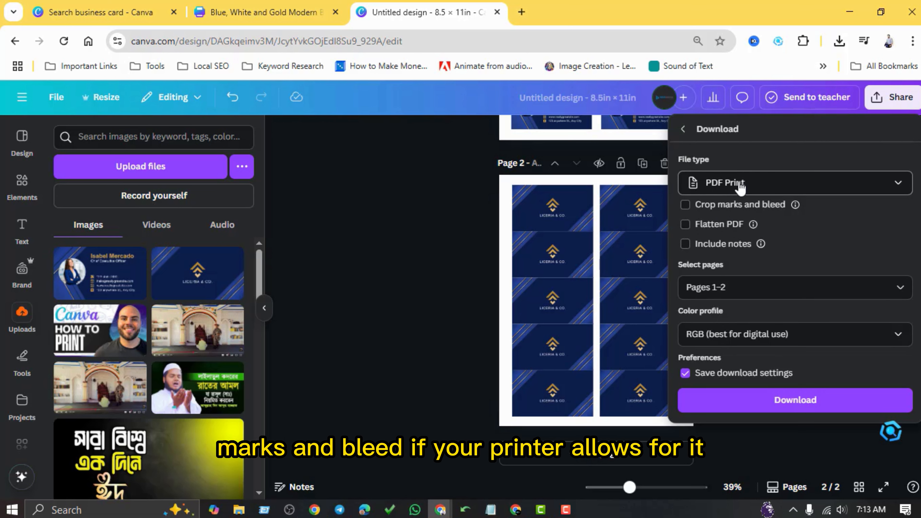
{"action": "left_click", "coordinate": [697, 208]}
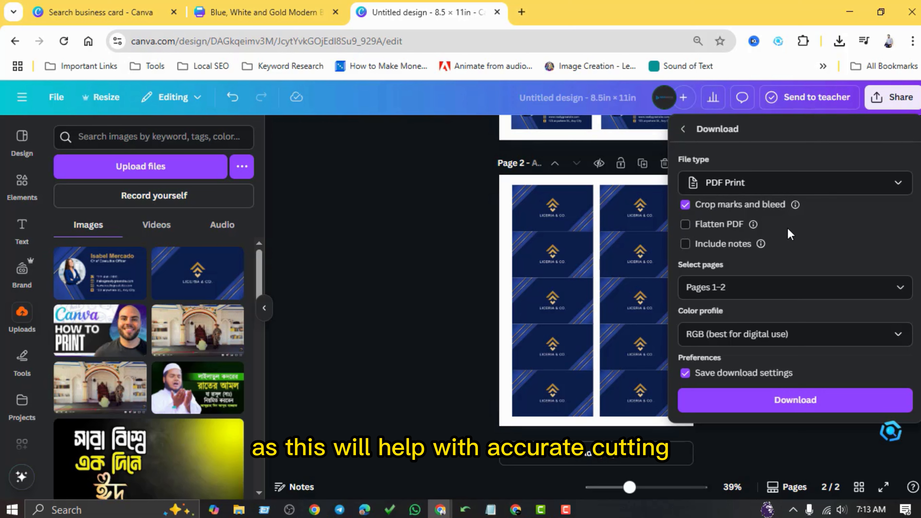
Download pages 1–2 as a print PDF and open Untitled design.pdf to check the front and back card sheets
{"action": "left_click", "coordinate": [747, 399]}
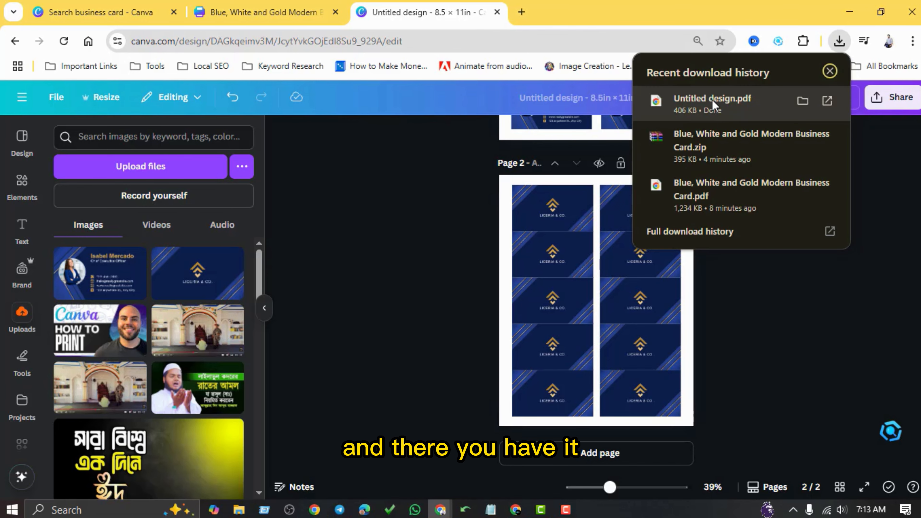
{"action": "left_click", "coordinate": [711, 98]}
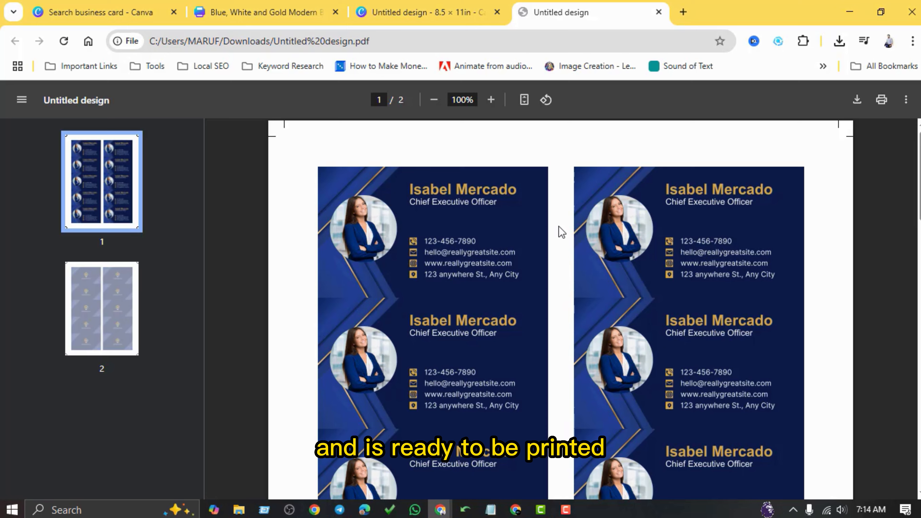
{"action": "scroll", "coordinate": [558, 226], "scroll_direction": "down", "scroll_amount": 2}
{"action": "scroll", "coordinate": [558, 226], "scroll_direction": "down", "scroll_amount": 4}
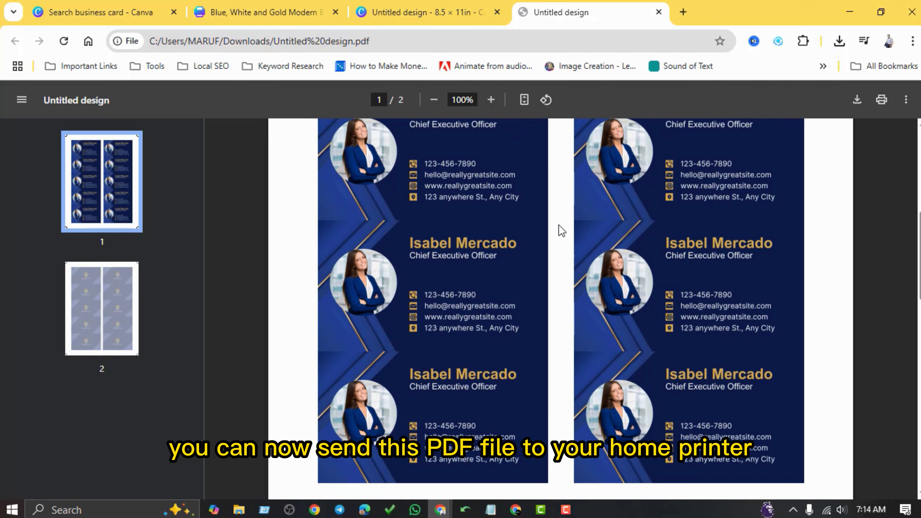
{"action": "scroll", "coordinate": [559, 225], "scroll_direction": "down", "scroll_amount": 10}
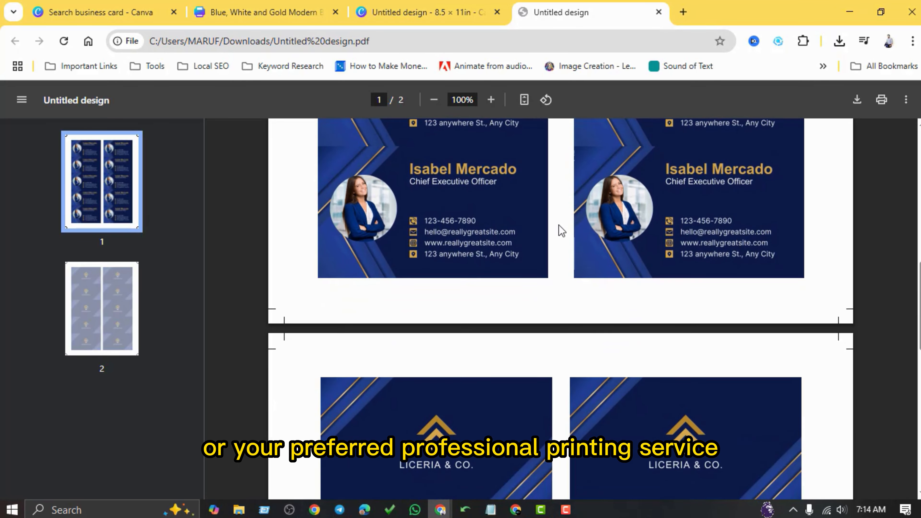
{"action": "scroll", "coordinate": [558, 224], "scroll_direction": "down", "scroll_amount": 13}
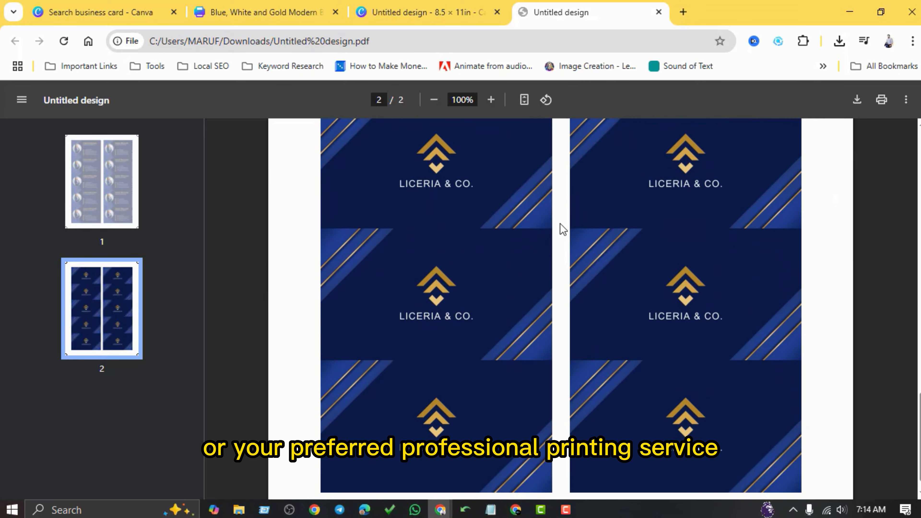
{"action": "scroll", "coordinate": [560, 223], "scroll_direction": "up", "scroll_amount": 20}
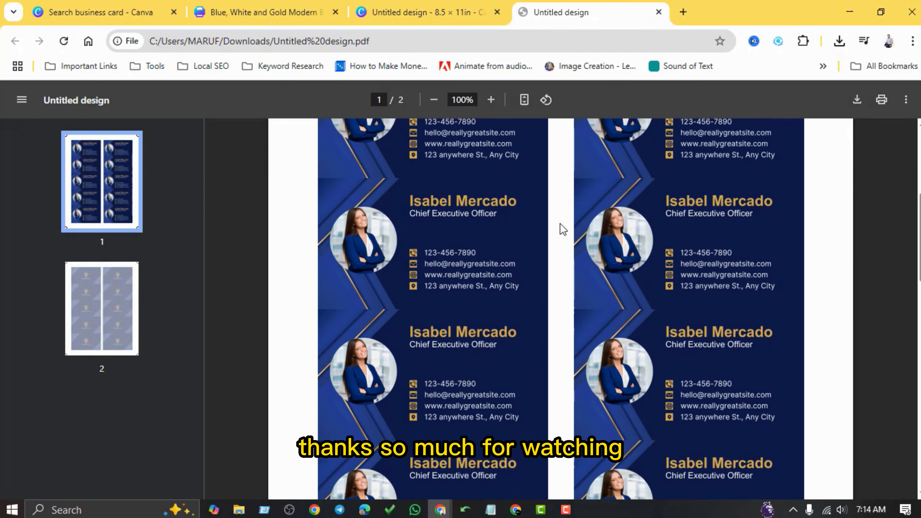
{"action": "scroll", "coordinate": [560, 224], "scroll_direction": "up", "scroll_amount": 3}
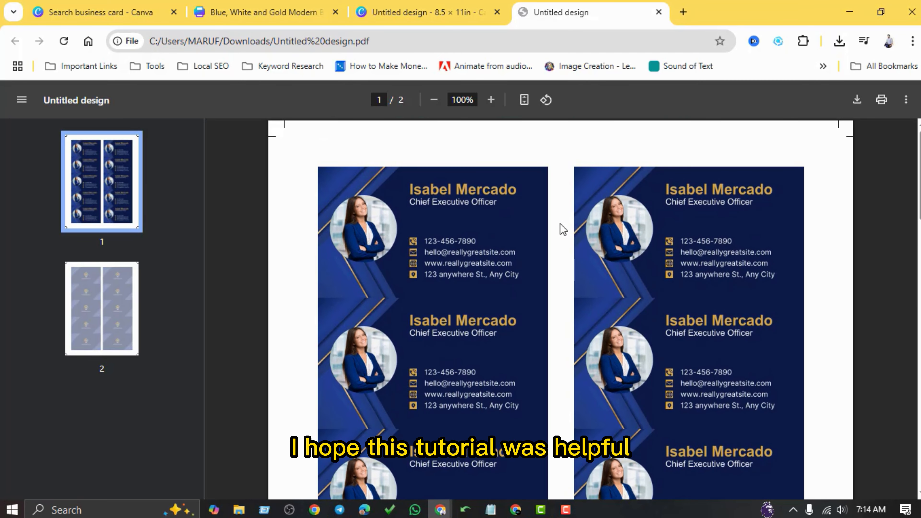
Open the print preview of the downloaded PDF and review both card sheets in it
{"action": "left_click", "coordinate": [881, 100]}
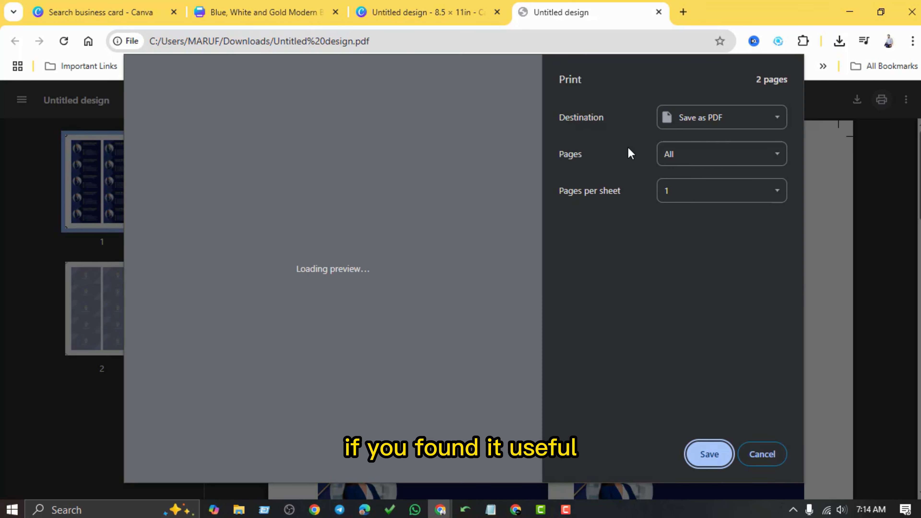
{"action": "scroll", "coordinate": [405, 196], "scroll_direction": "down", "scroll_amount": 3}
{"action": "scroll", "coordinate": [405, 196], "scroll_direction": "down", "scroll_amount": 6}
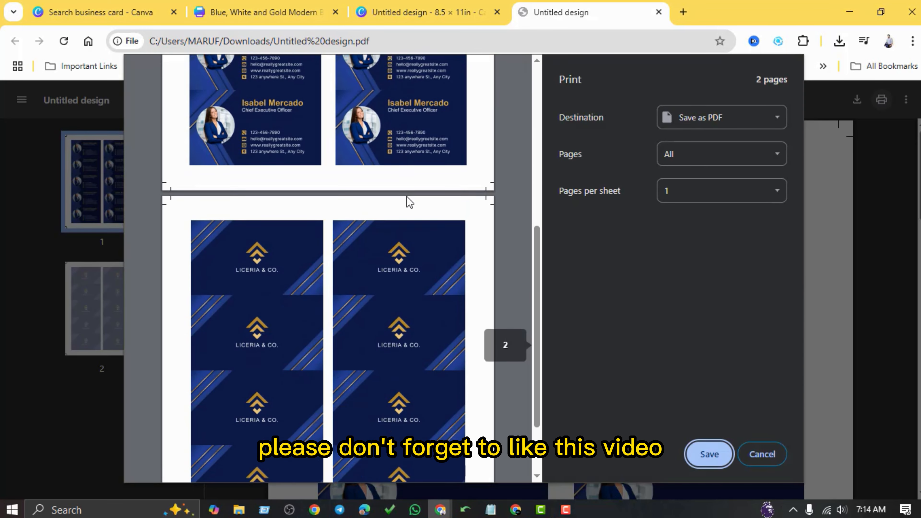
{"action": "scroll", "coordinate": [407, 196], "scroll_direction": "up", "scroll_amount": 10}
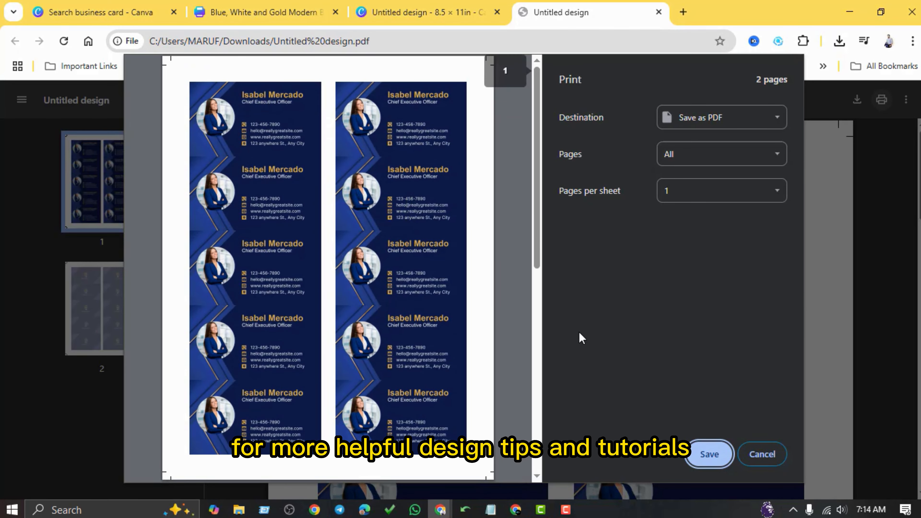